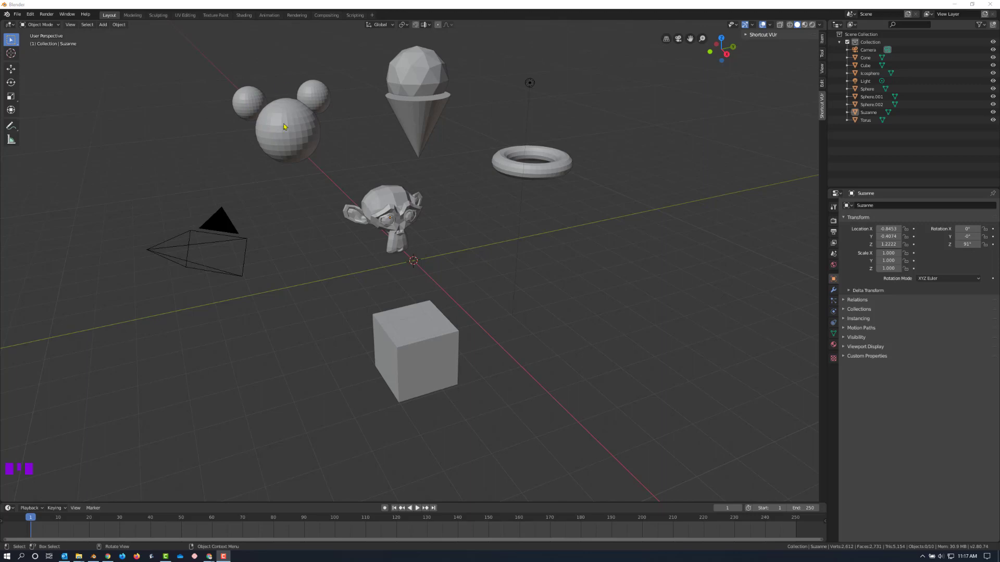
left_click(269, 166)
scroll(482, 139, "up", 1)
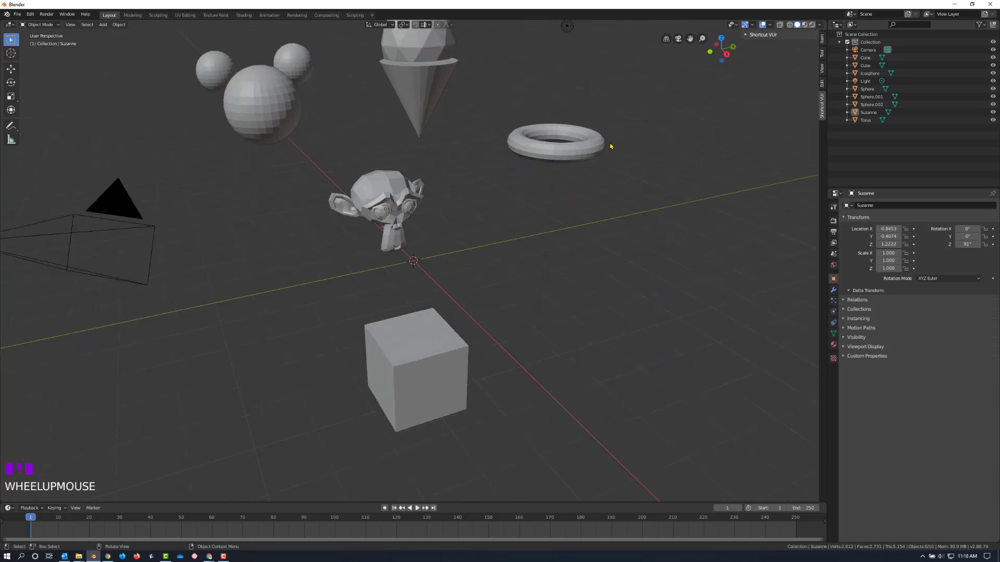
scroll(611, 147, "up", 1)
scroll(610, 146, "down", 2)
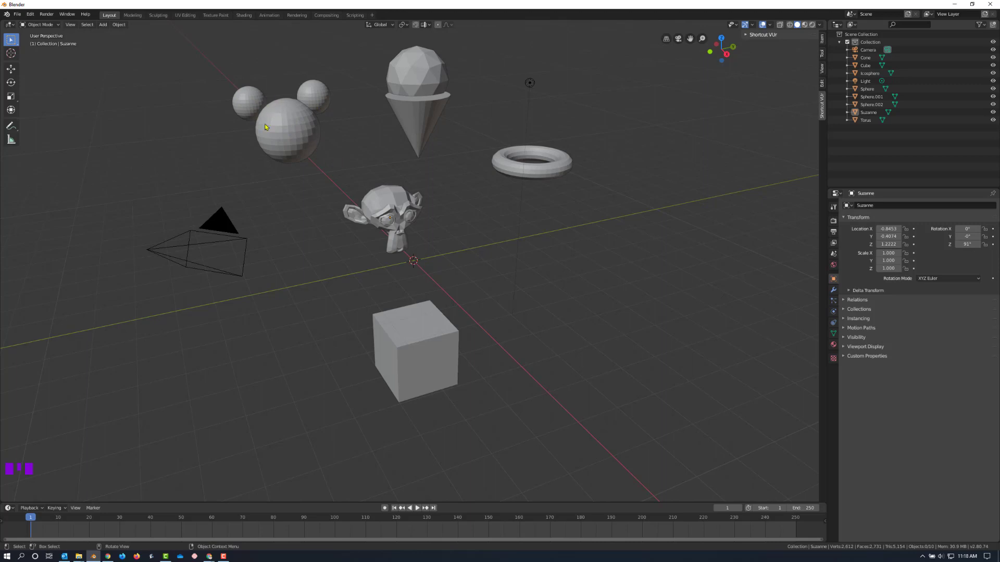
key("ctrl")
key("ctrl")
key("ctrl")
key("ctrl")
key("ctrl")
Start a new General file and discard the changes to the current scene.
left_click(21, 14)
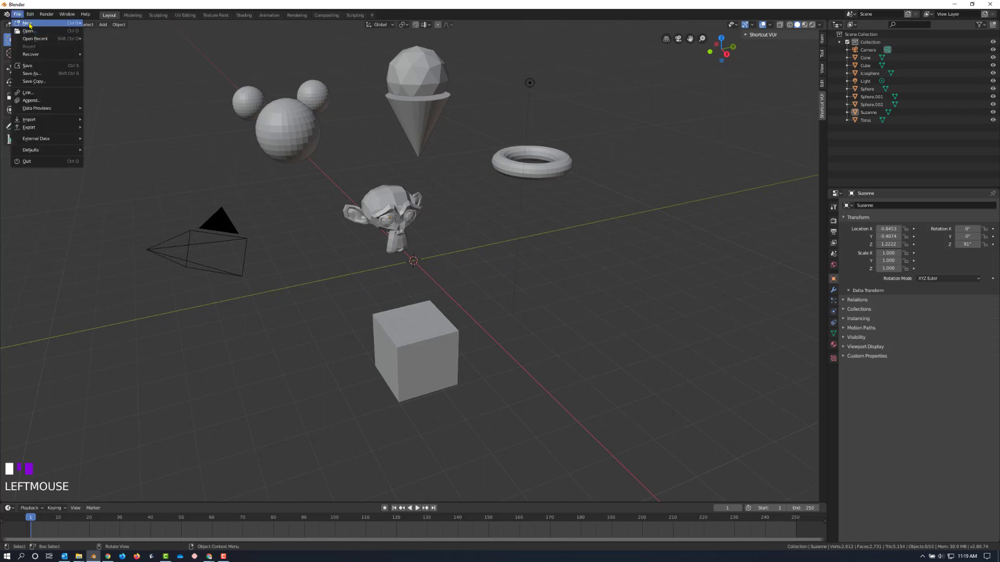
mouse_move(30, 24)
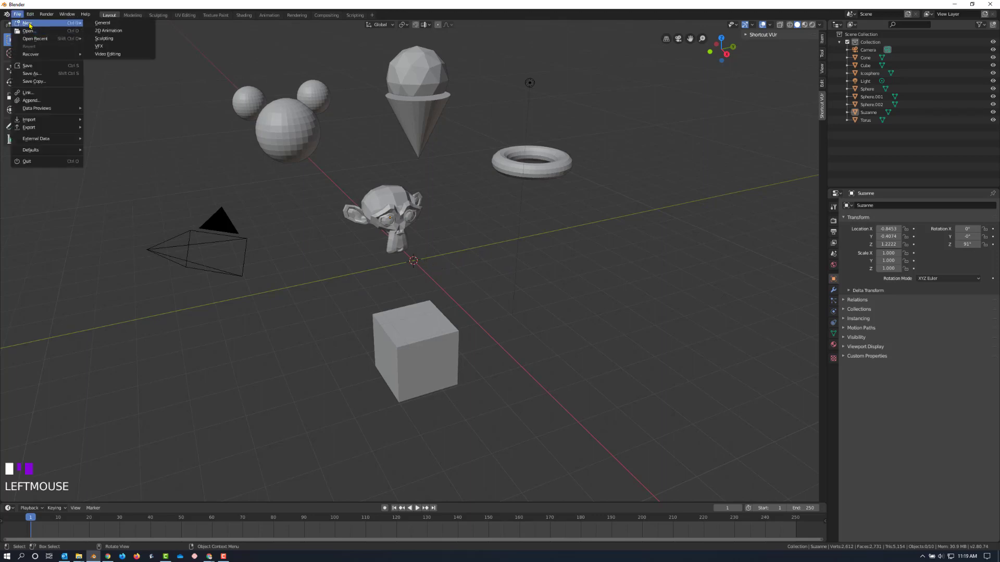
left_click(111, 24)
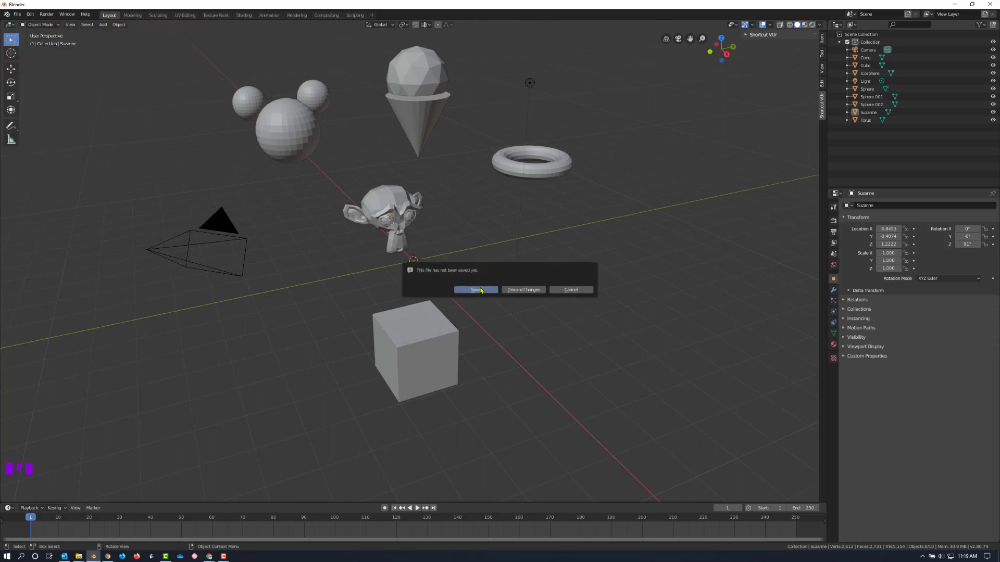
left_click(519, 291)
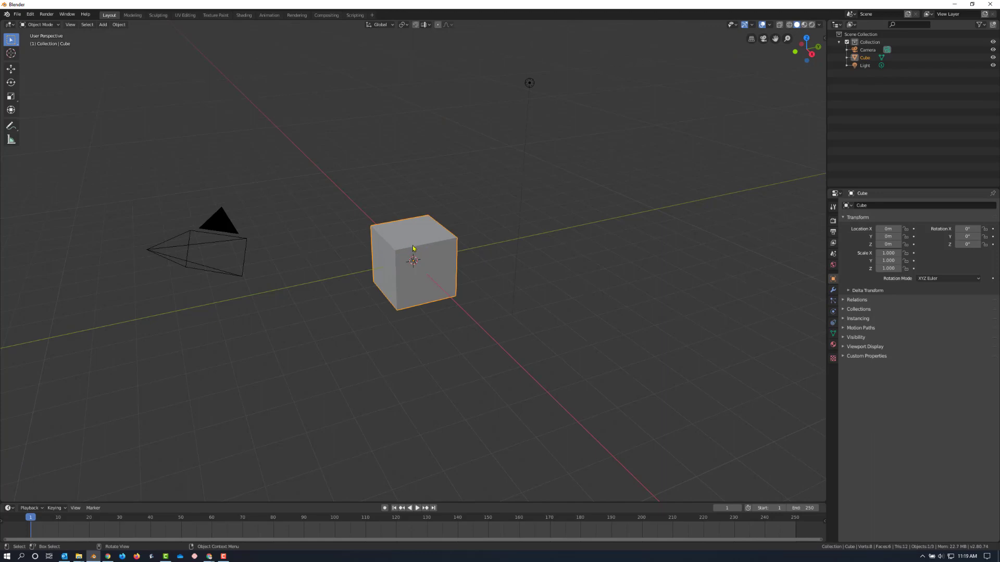
Widen the toolbar until tool names show, and move the default cube down along Z to about -4.6 m.
left_click_drag(412, 245, 412, 279)
left_click_drag(24, 77, 71, 86)
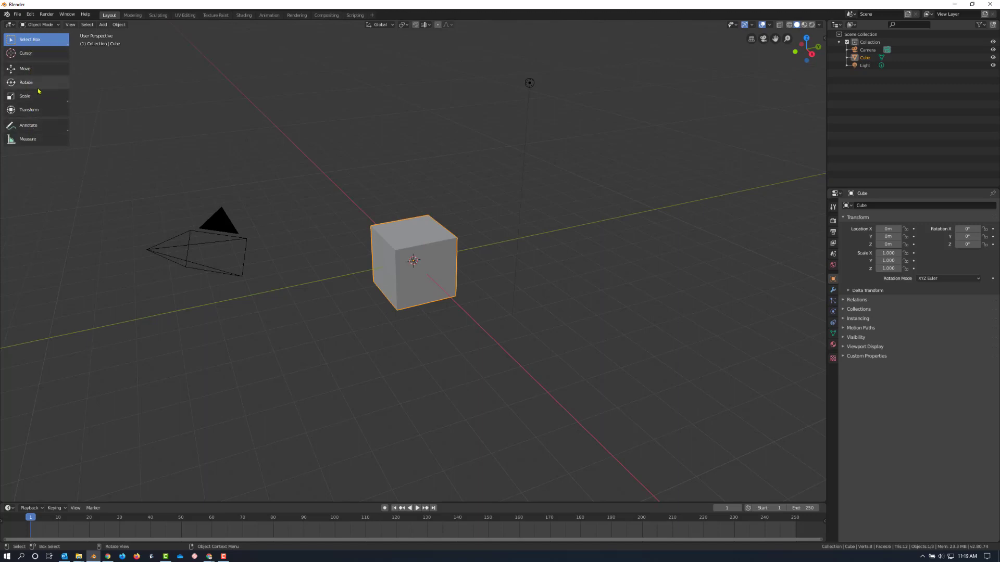
left_click(18, 70)
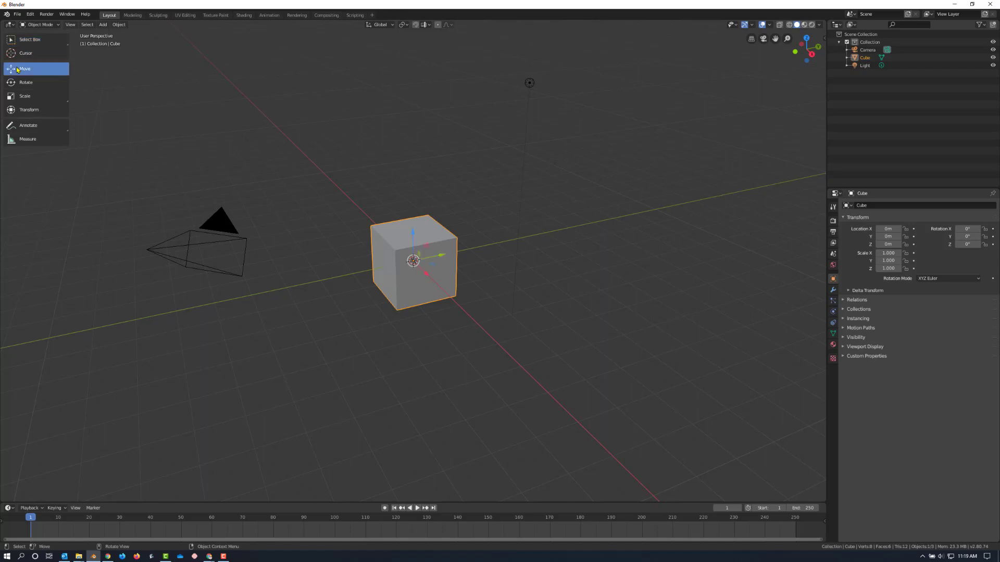
left_click_drag(413, 237, 409, 353)
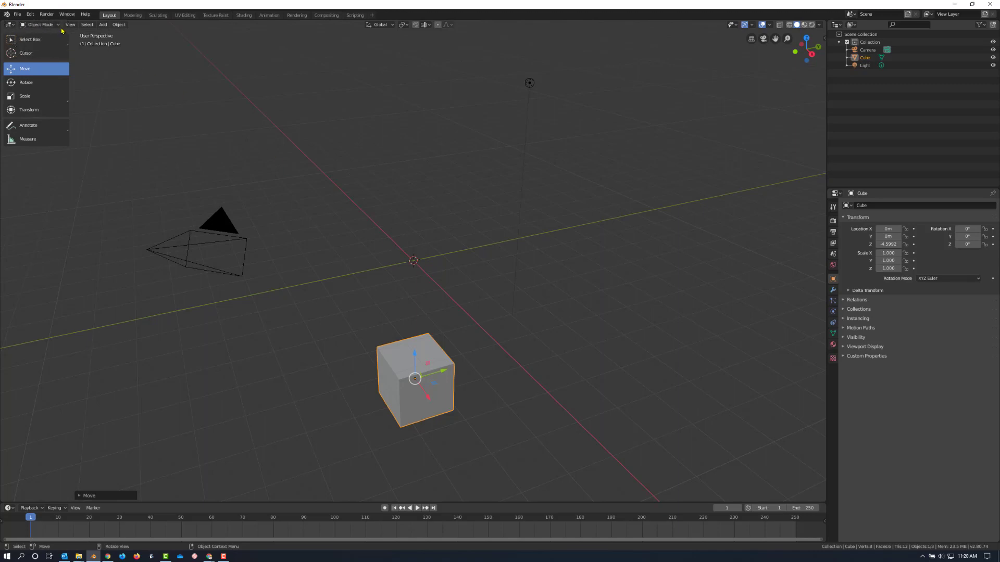
Add a UV sphere, move it to about X -1.9, Y -3.2, Z 4.5 m, and deselect it.
left_click(103, 25)
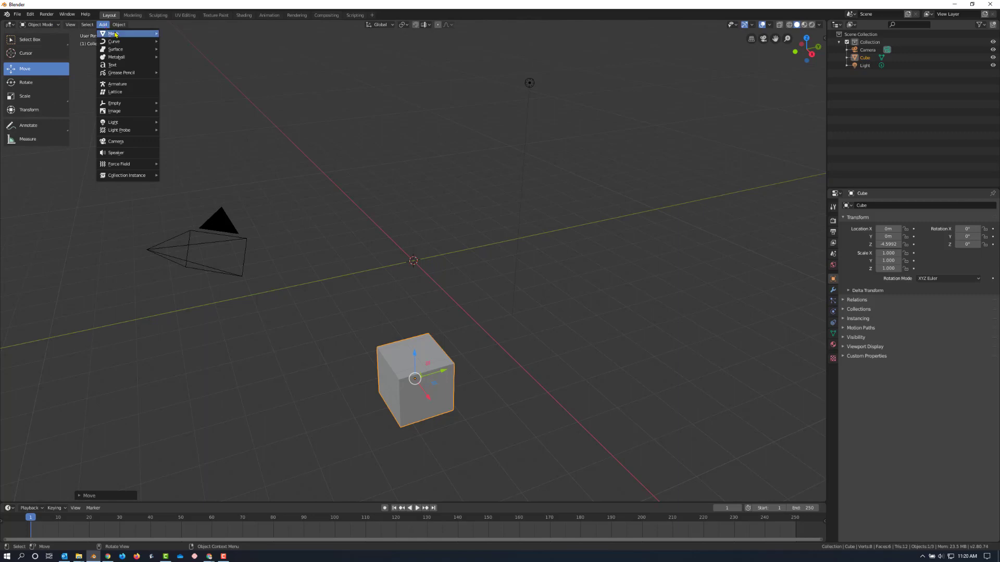
mouse_move(116, 34)
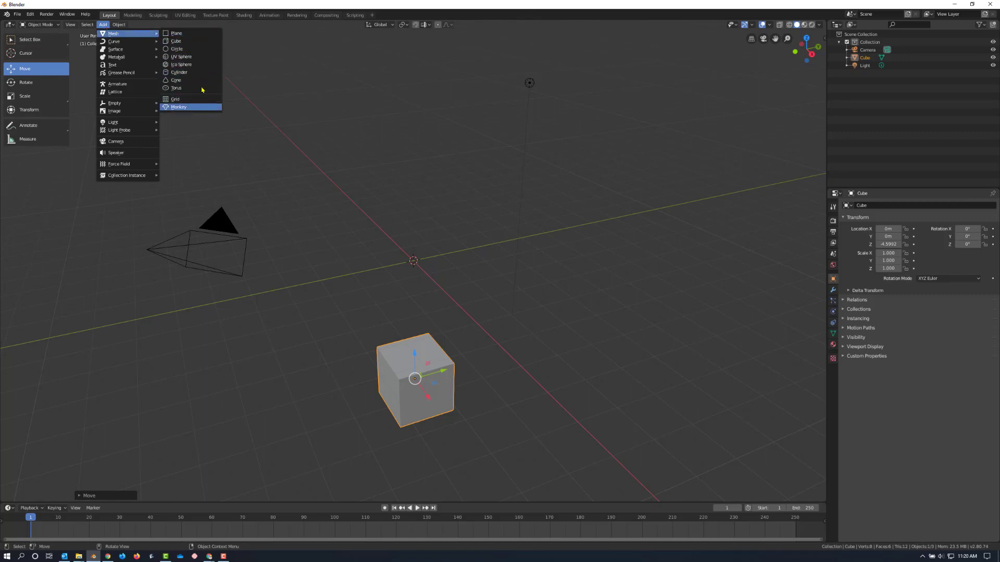
left_click(191, 58)
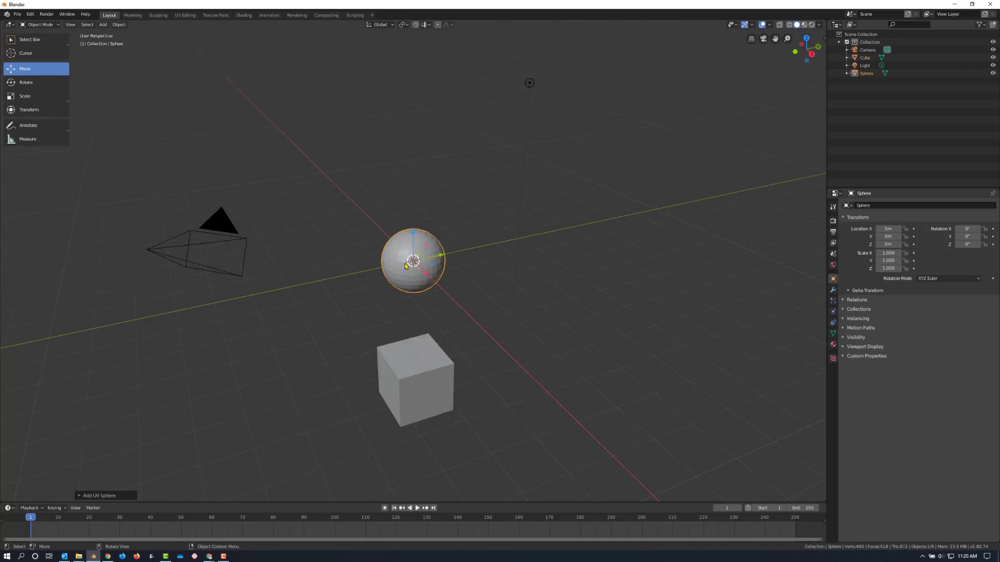
left_click_drag(442, 256, 290, 126)
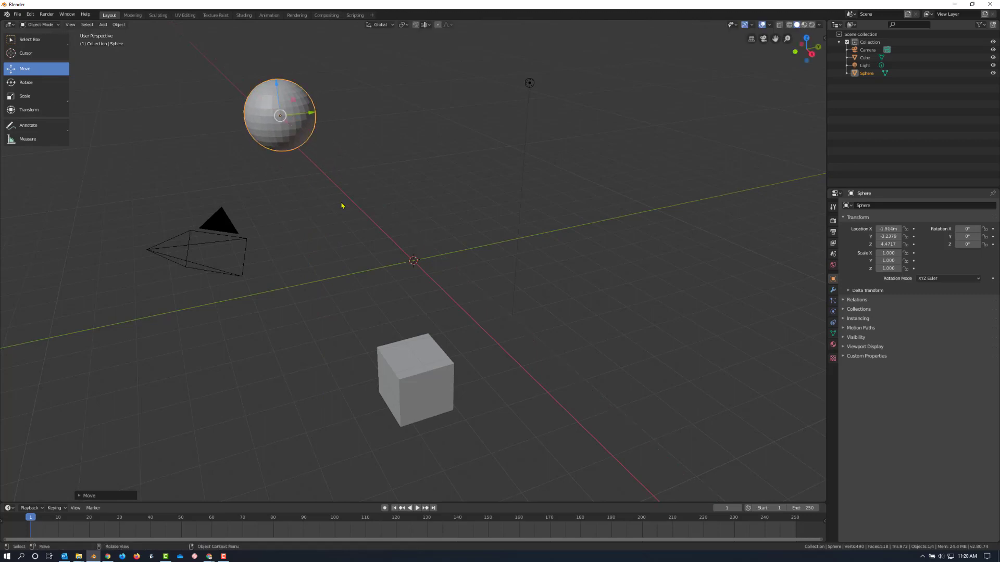
left_click(341, 206)
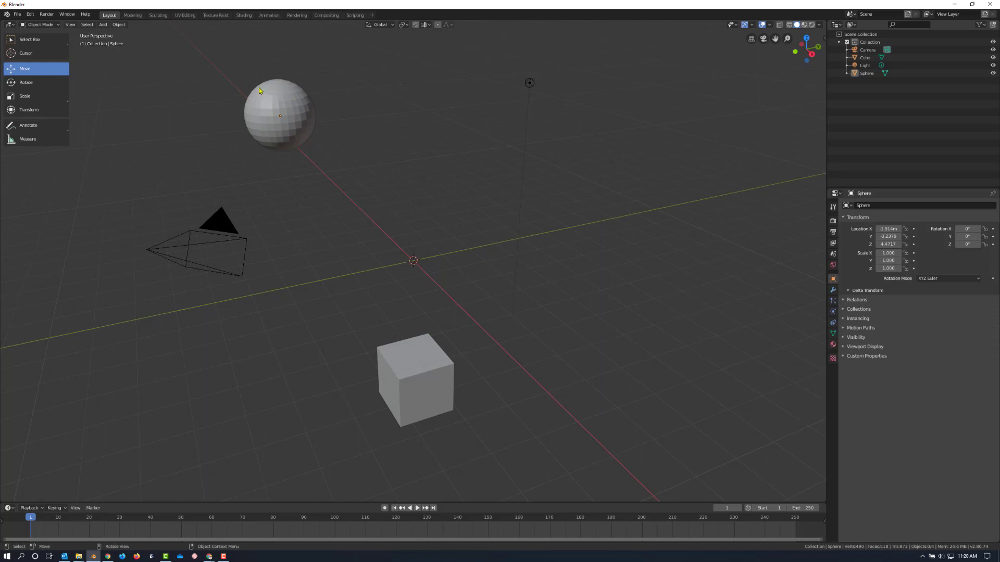
Add a second UV sphere and move it beside the first, to about X -5.5, Y -4.5, Z 4.2 m.
left_click(102, 24)
mouse_move(119, 34)
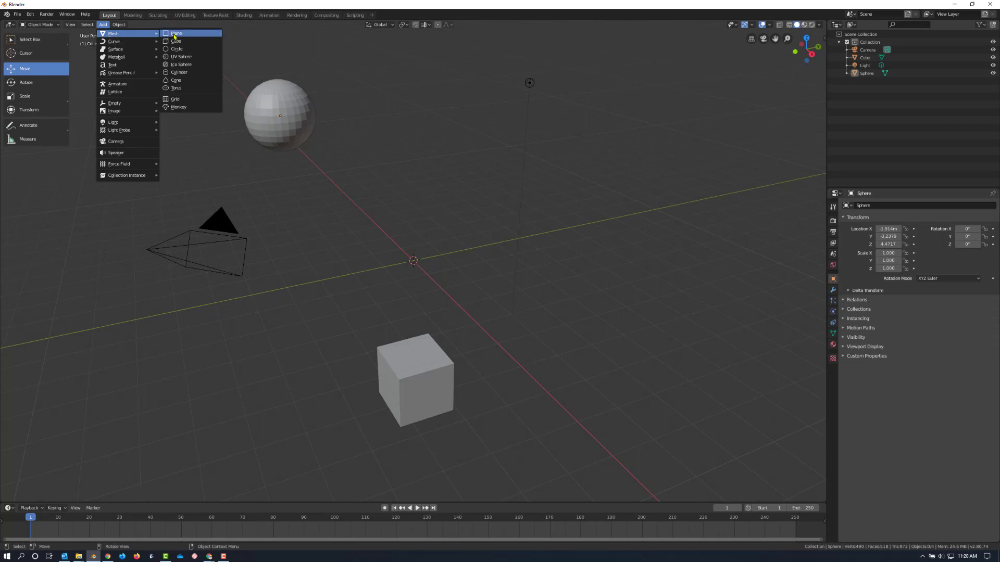
left_click(182, 57)
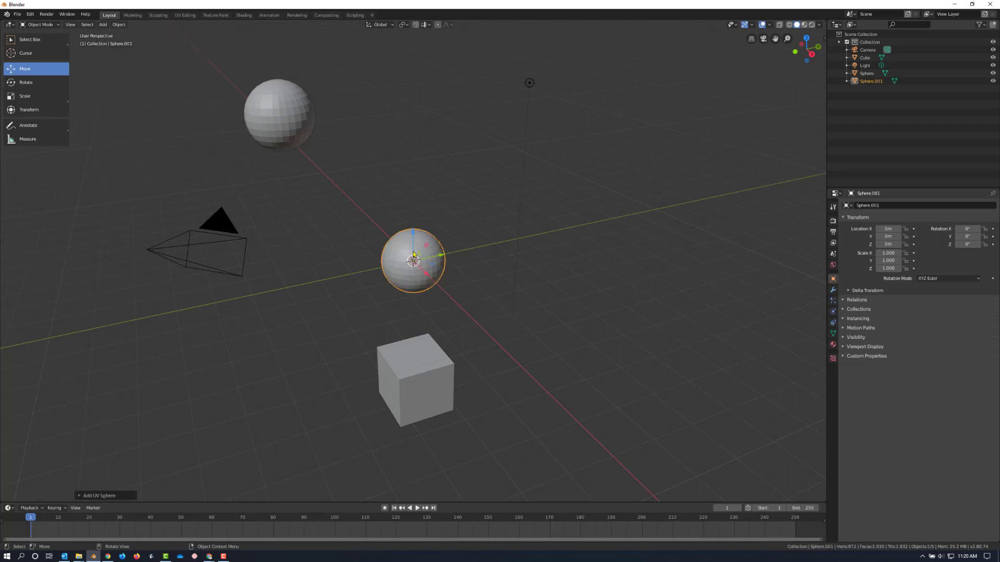
left_click_drag(413, 233, 407, 99)
left_click_drag(444, 129, 232, 95)
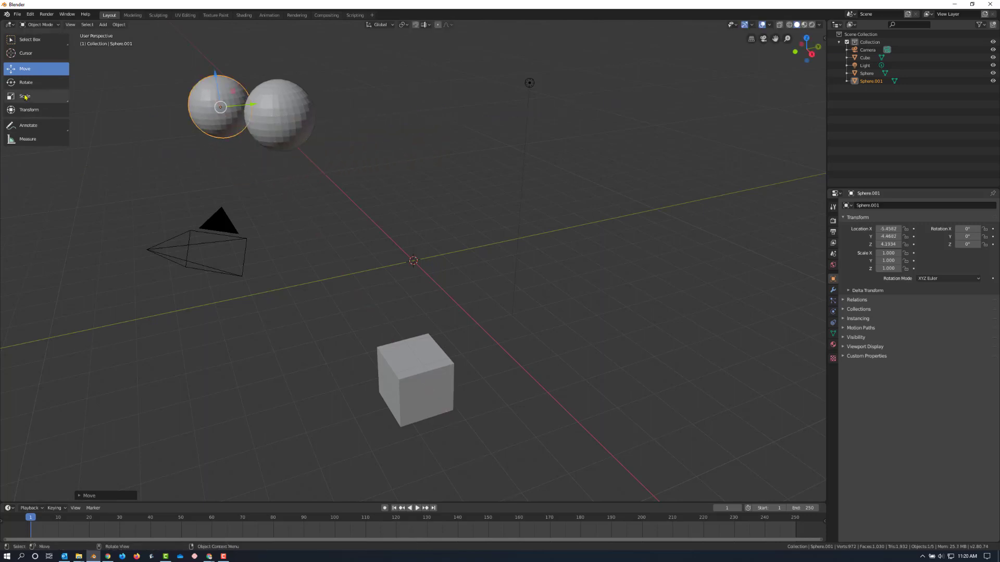
Scale the second sphere down in the YZ plane to about 0.59, leaving X at 1.
left_click(25, 101)
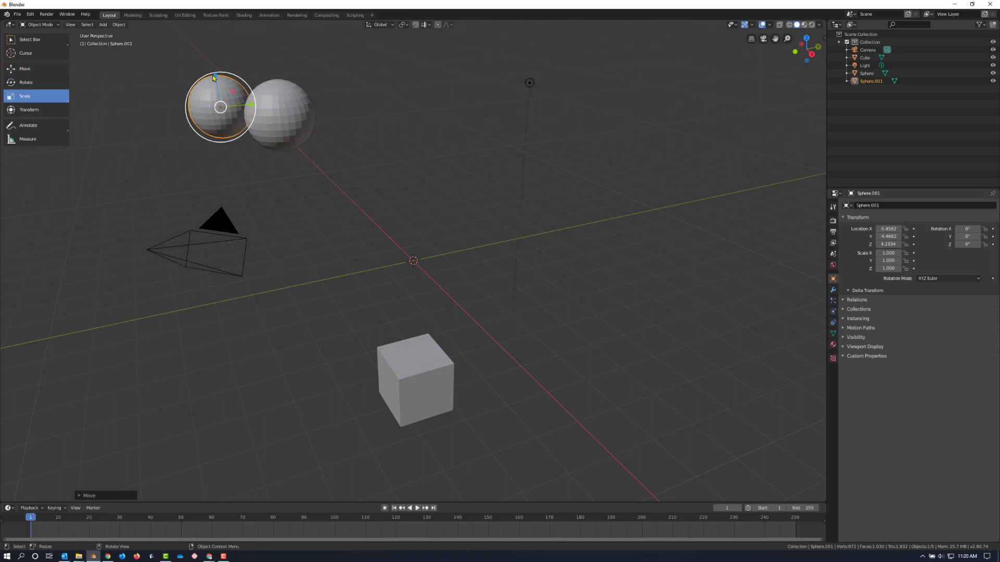
left_click_drag(232, 91, 229, 97)
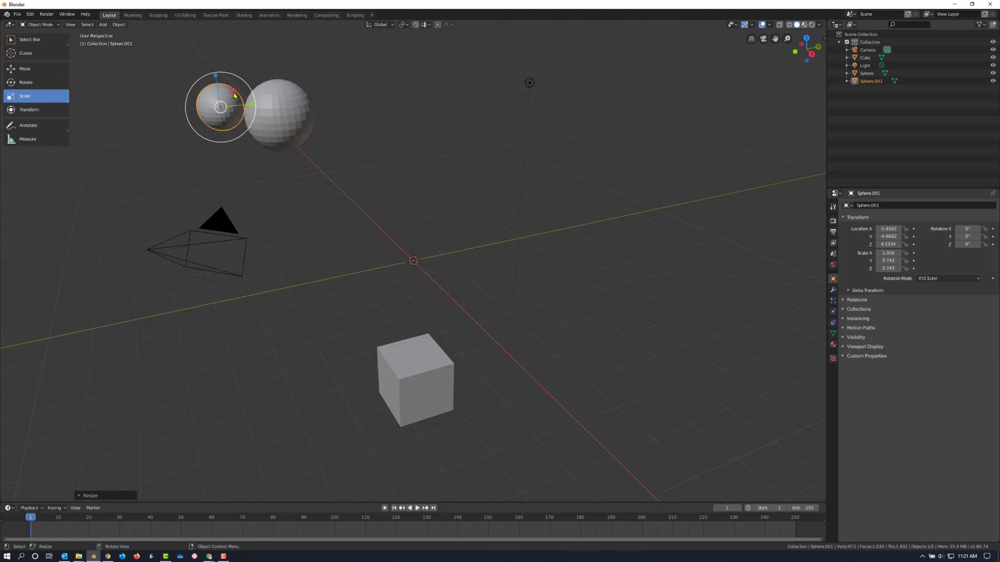
left_click_drag(234, 94, 230, 97)
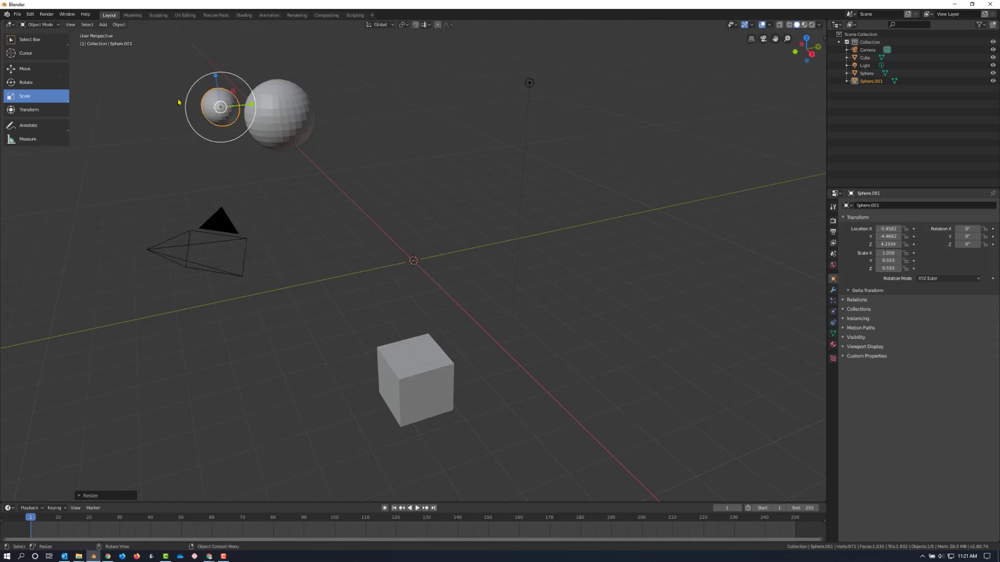
Move the small sphere against the large sphere's upper side, to about Y -4.0 and Z 4.5 m, and deselect it.
left_click(24, 69)
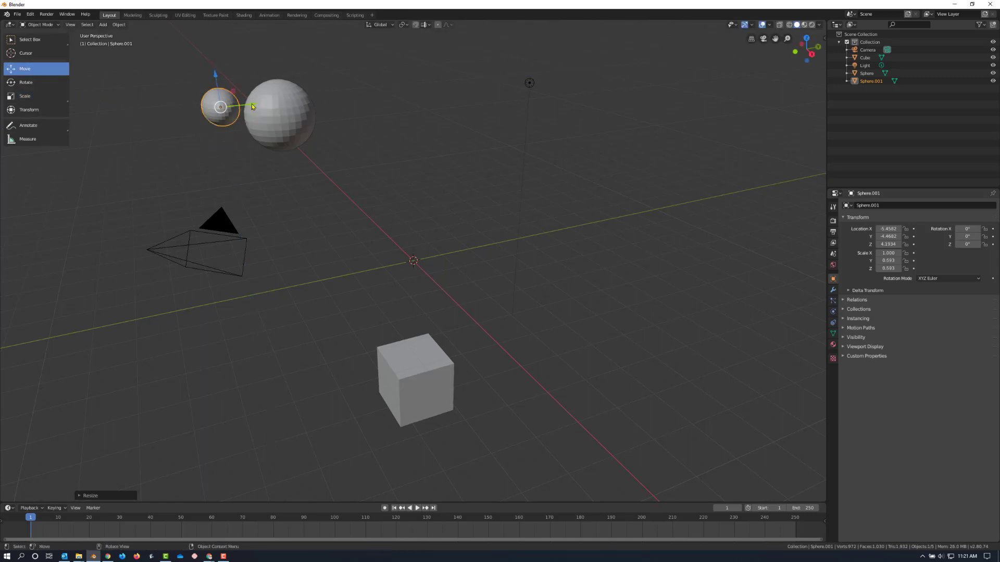
left_click_drag(252, 106, 265, 105)
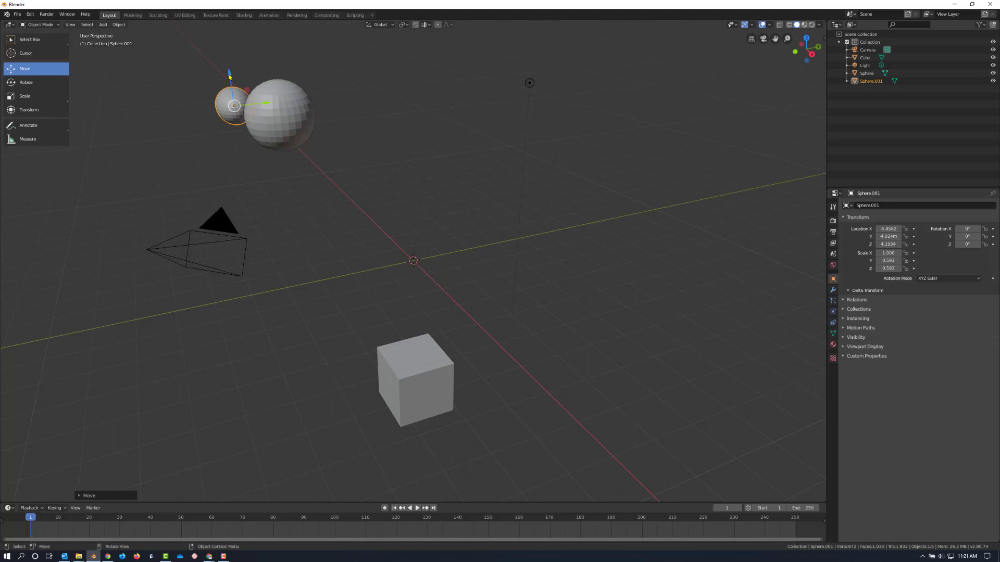
left_click_drag(229, 77, 228, 65)
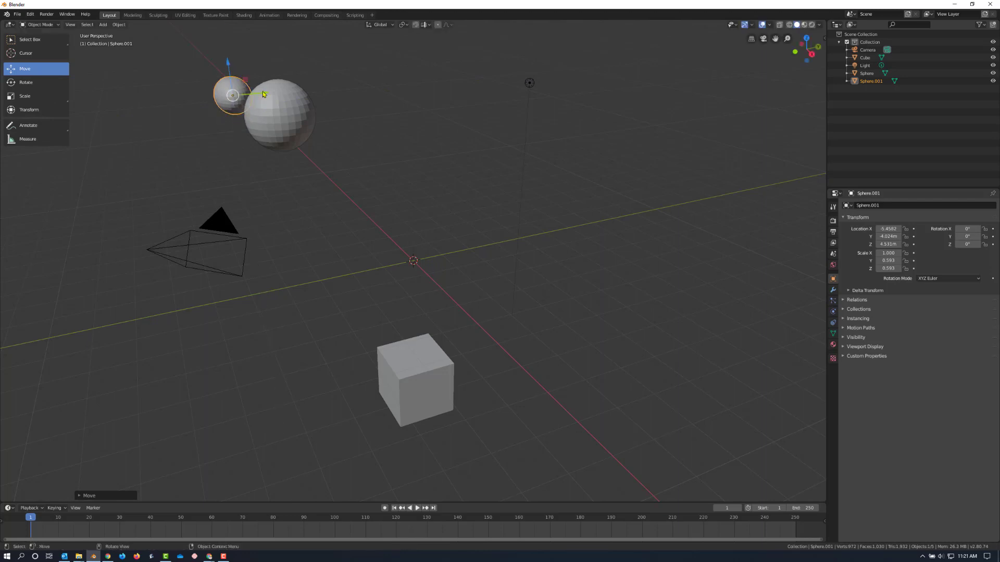
left_click_drag(263, 94, 265, 93)
key("alt+a")
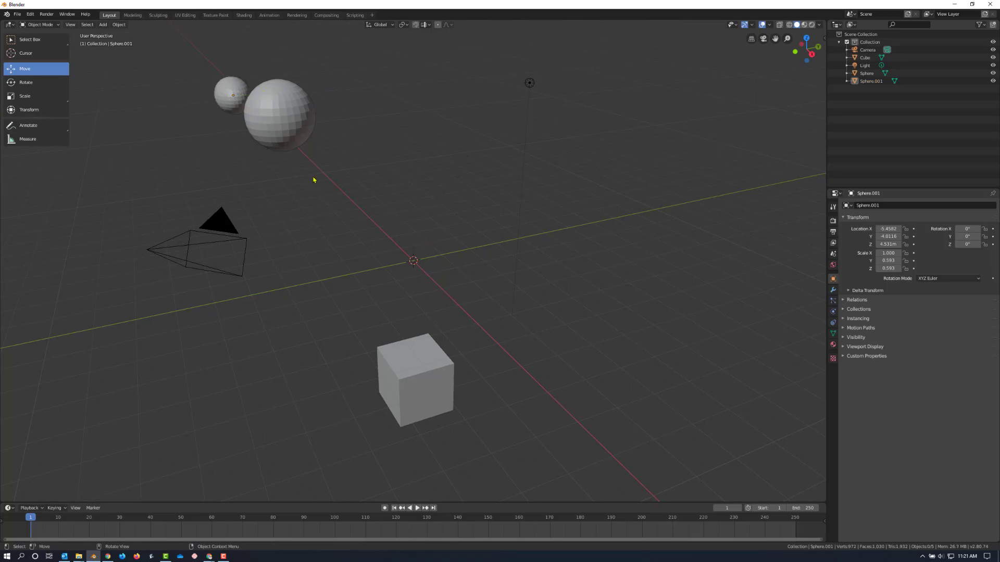
Duplicate the small sphere and place the copy at the large sphere's other side, about X -4.3, Y -1.4, Z 4.6 m.
left_click(230, 93)
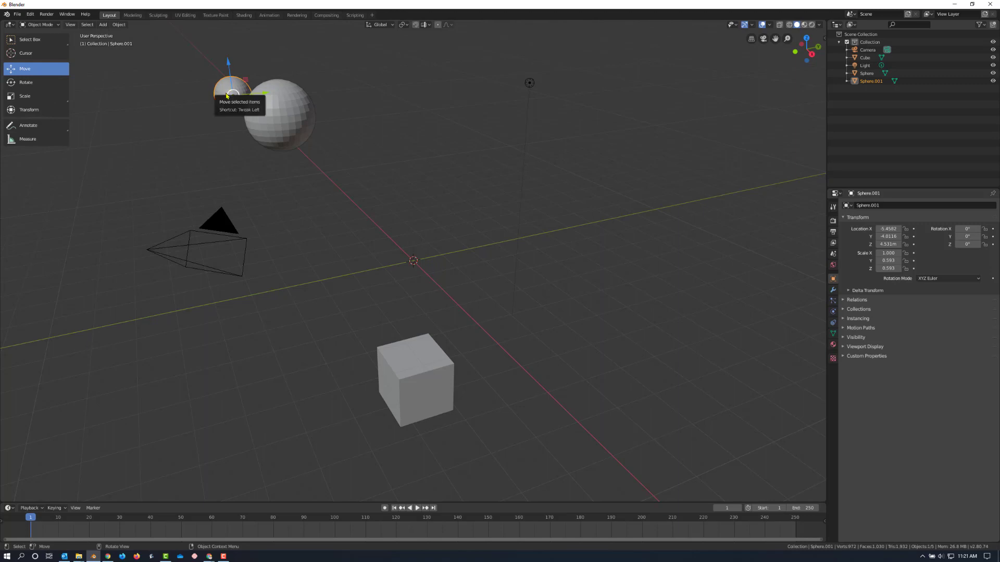
key("shift")
key("shift+d")
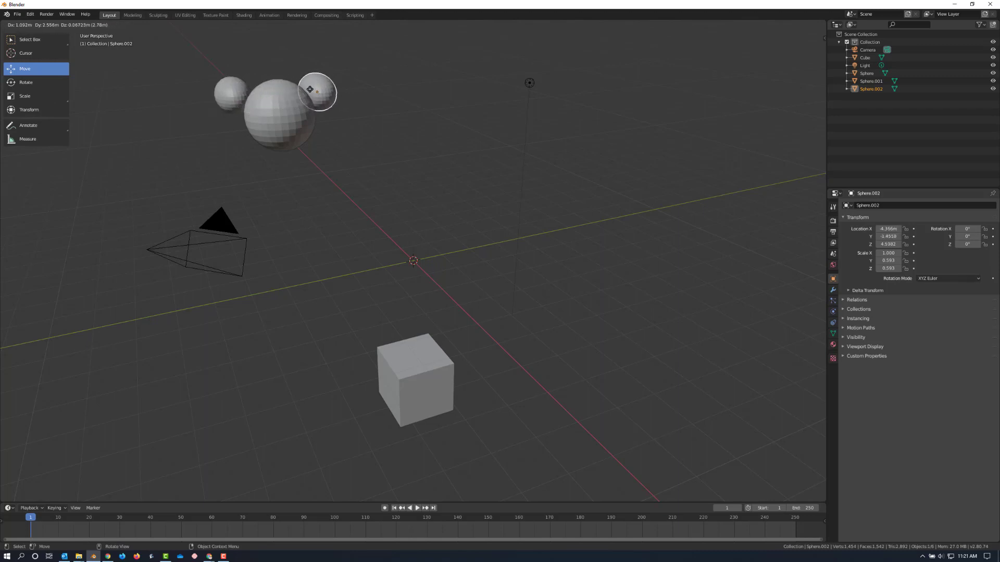
left_click(315, 90)
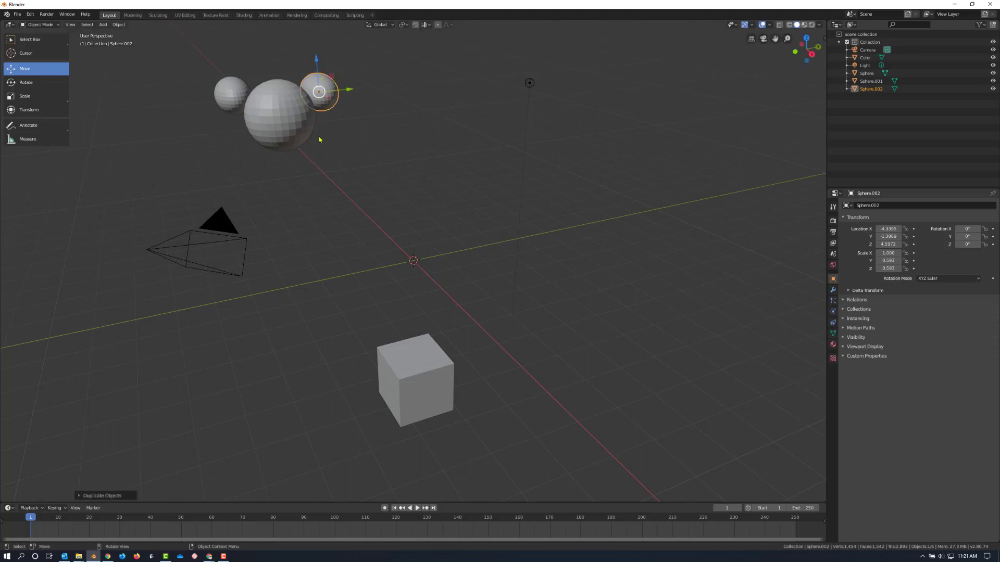
left_click(319, 147)
Select both small ear spheres, raise them together about 0.24 m along Z, and deselect them.
left_click(235, 108)
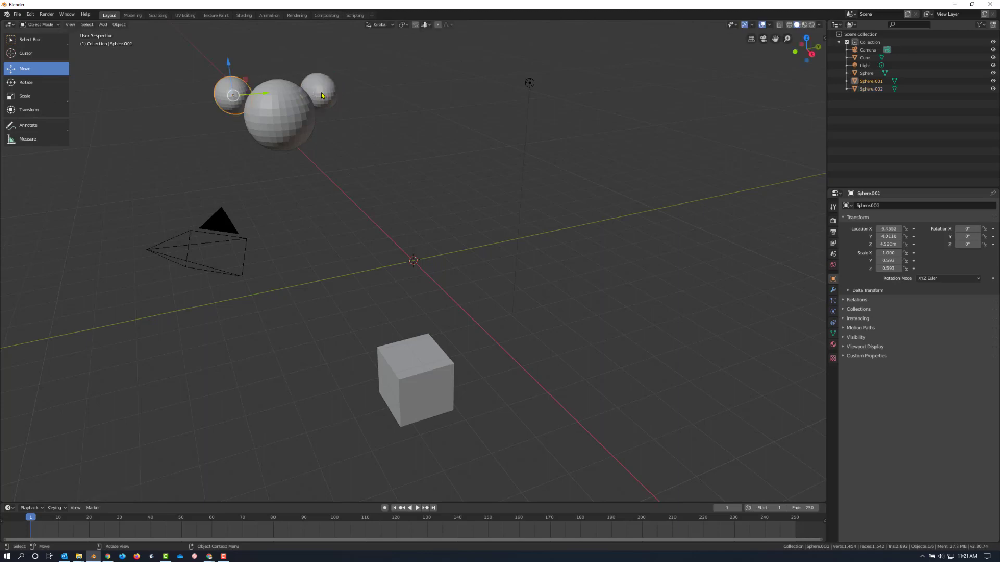
left_click(323, 95, "shift")
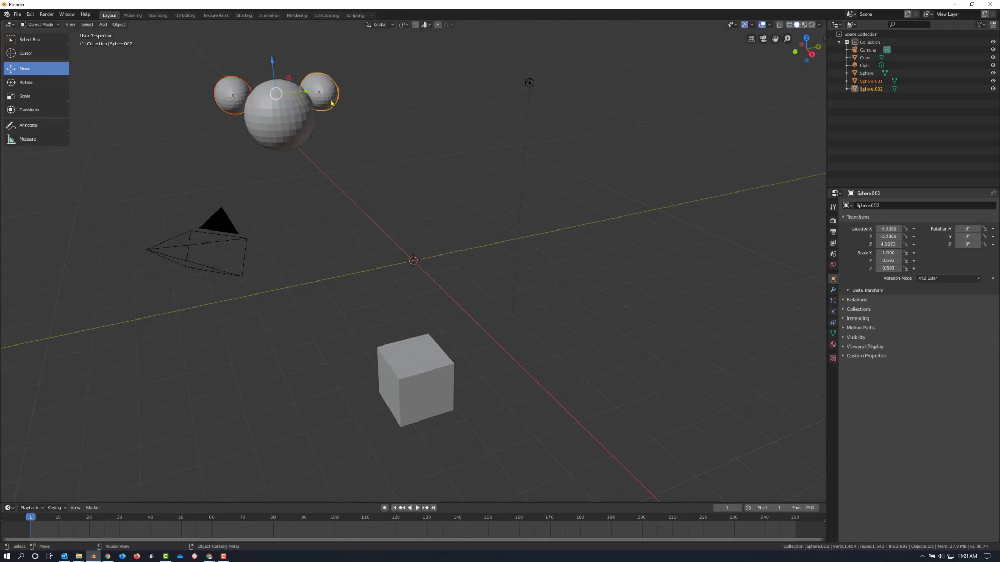
left_click(327, 98)
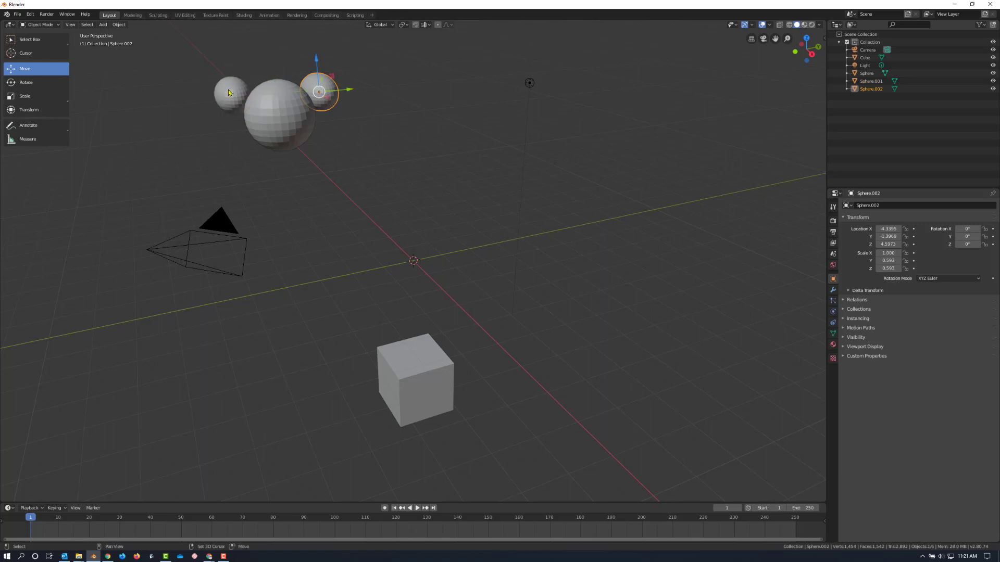
left_click(228, 93, "shift")
left_click_drag(272, 62, 272, 52)
left_click(367, 141)
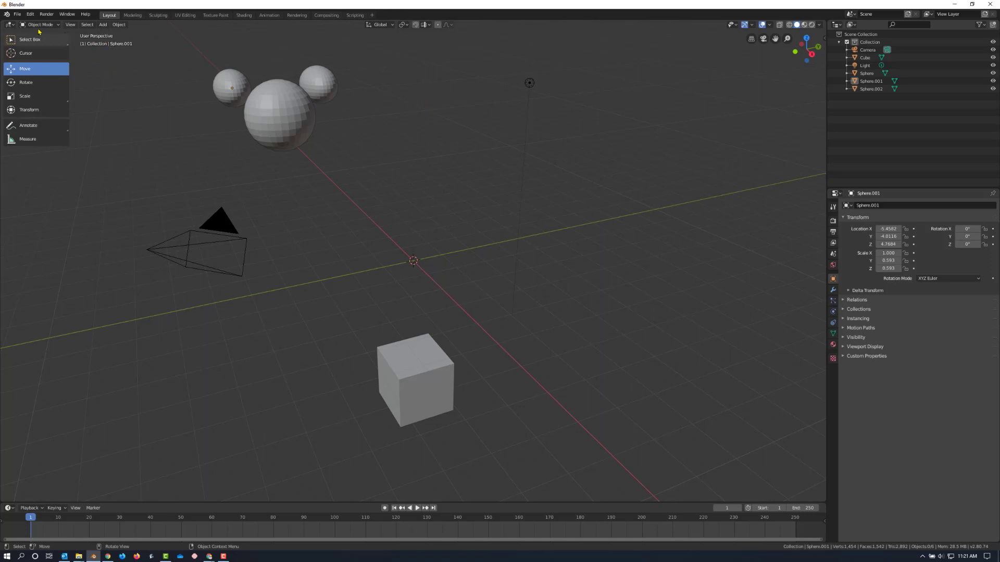
Add a cone and move it up along Z to about 4.6 m.
left_click(102, 24)
mouse_move(127, 33)
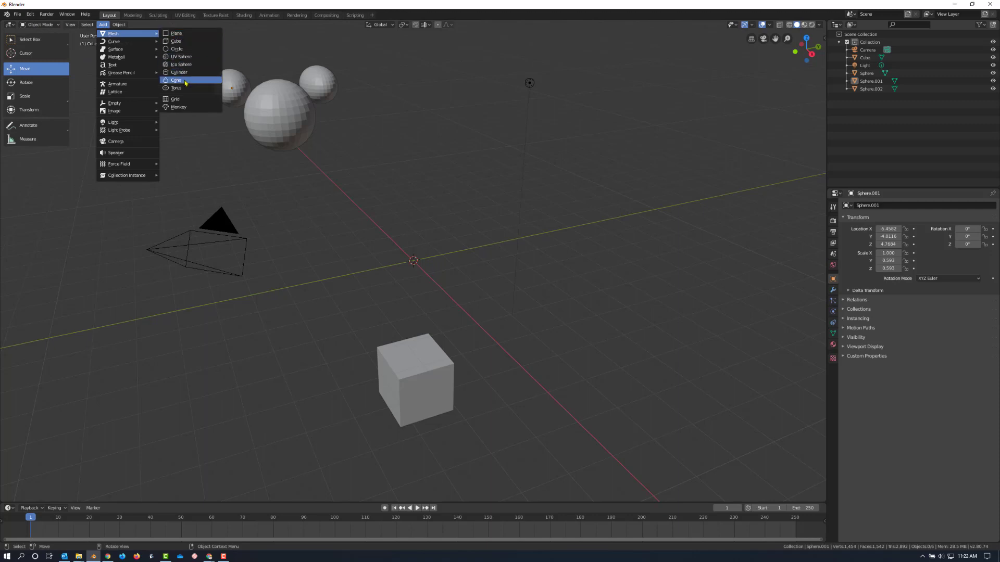
left_click(177, 82)
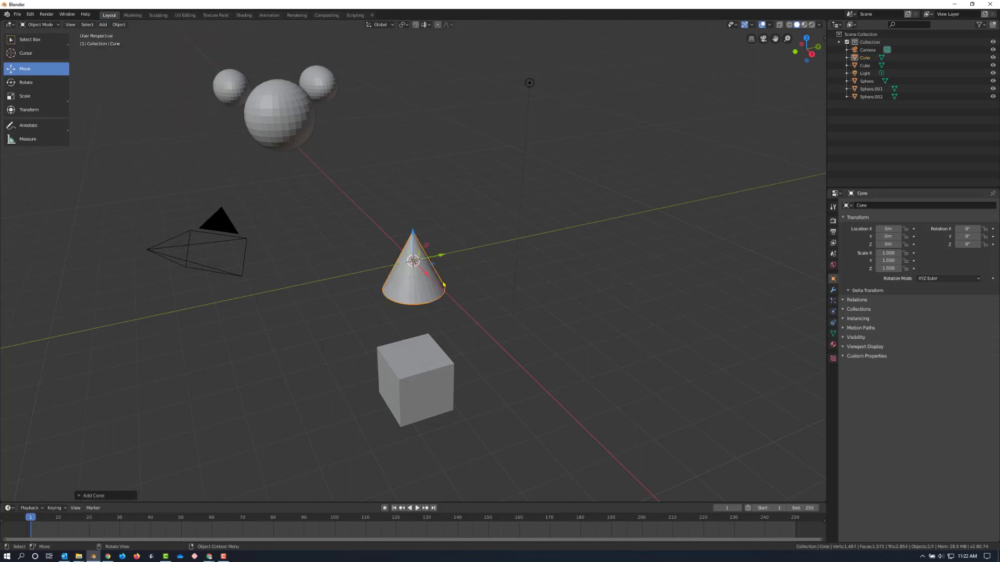
left_click_drag(413, 233, 411, 45)
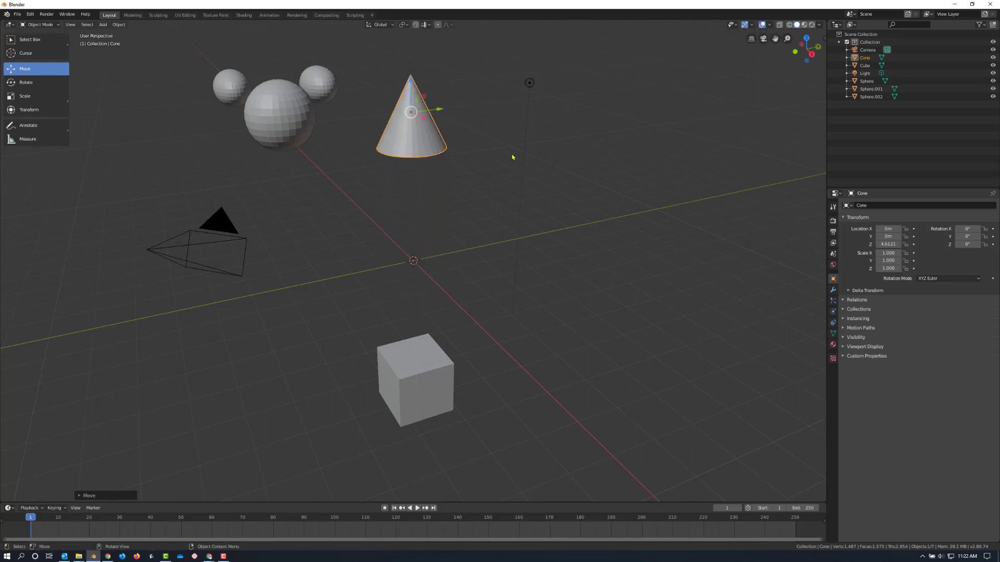
Rotate the cone about 178° around the Y axis so its tip points down, and deselect it.
left_click(27, 84)
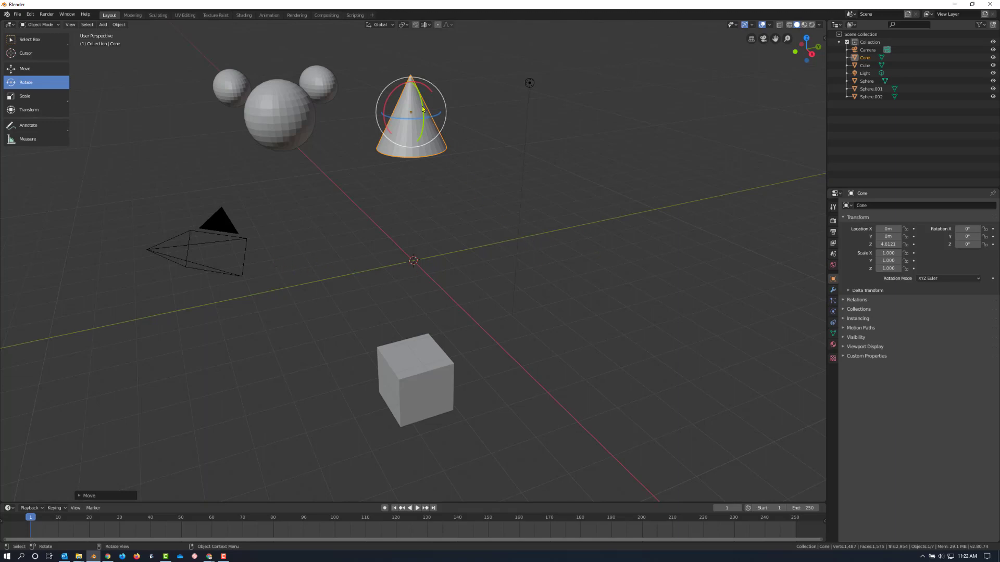
left_click_drag(422, 107, 353, 156)
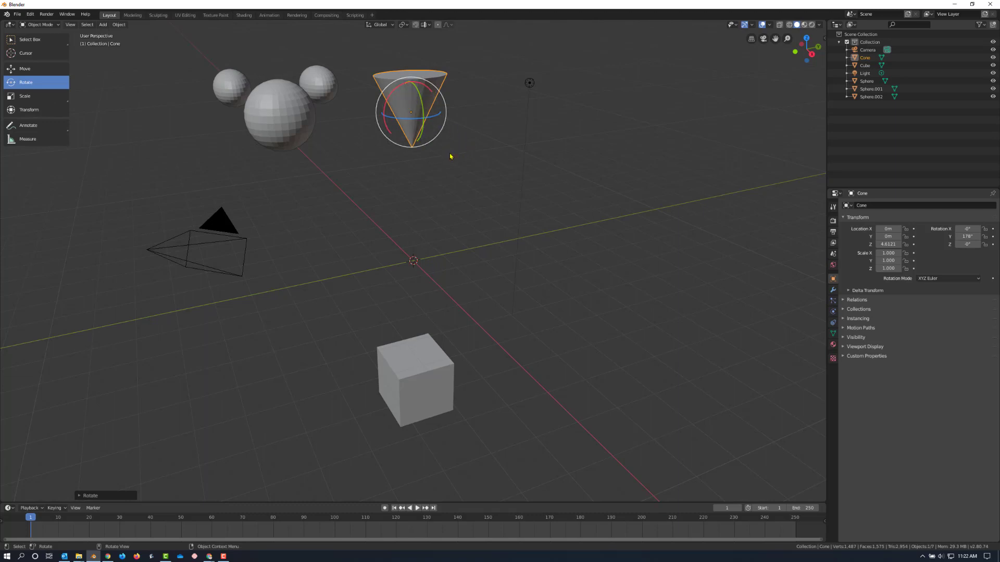
key("alt+a")
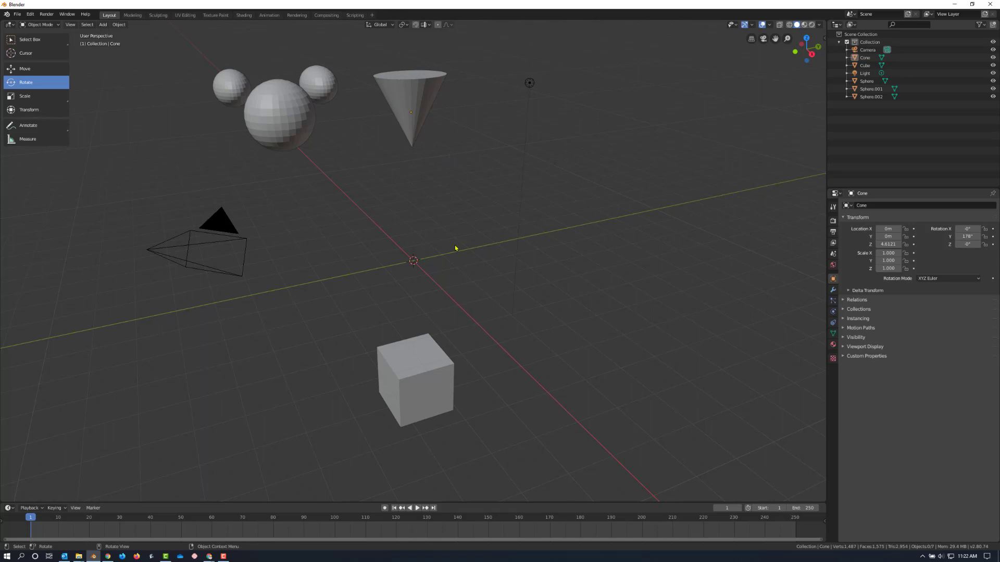
Add an ico sphere, move it up along Z to about 6.1 m onto the inverted cone, and deselect it.
left_click(102, 25)
mouse_move(116, 35)
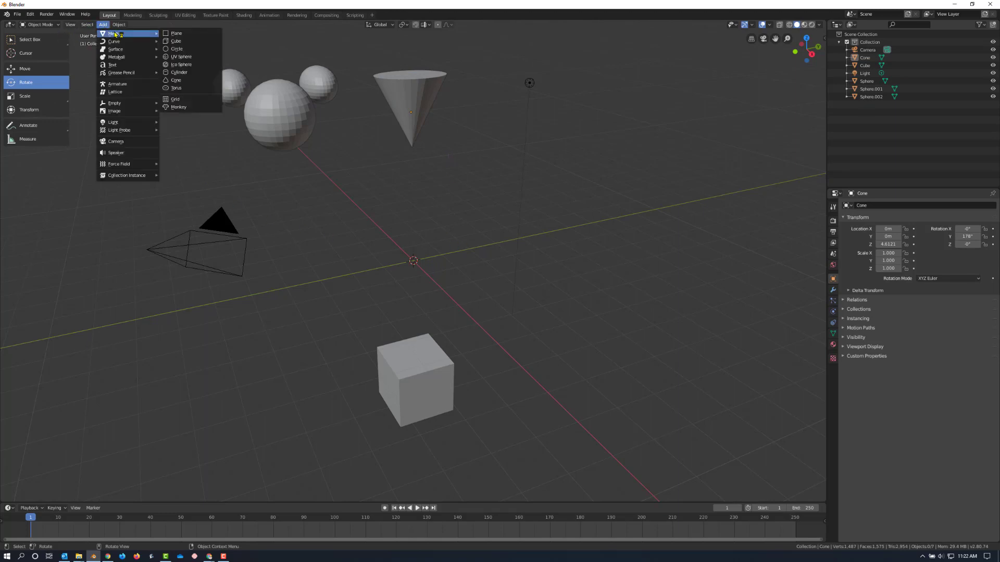
left_click(181, 64)
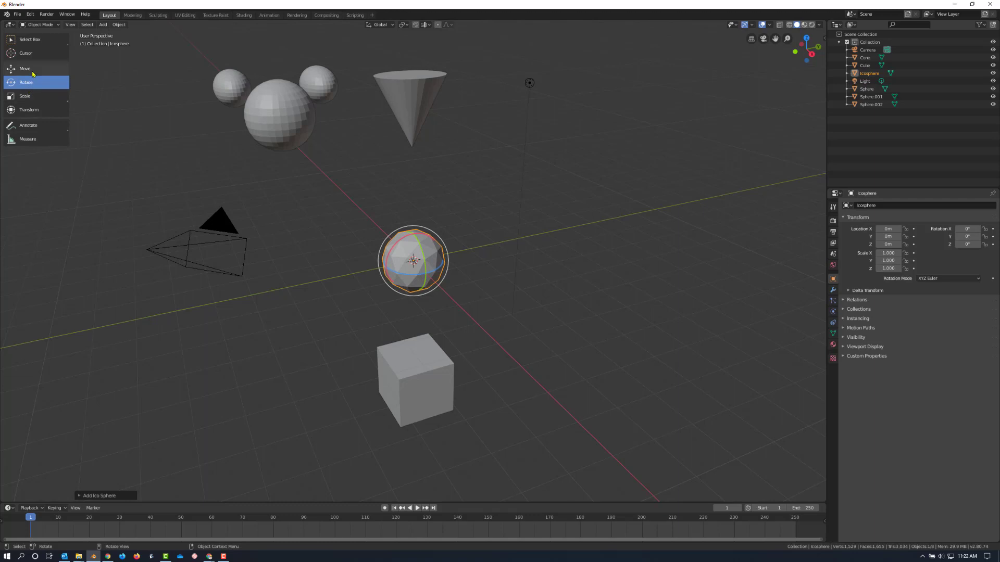
left_click(24, 69)
left_click_drag(412, 236, 409, 24)
left_click(471, 103)
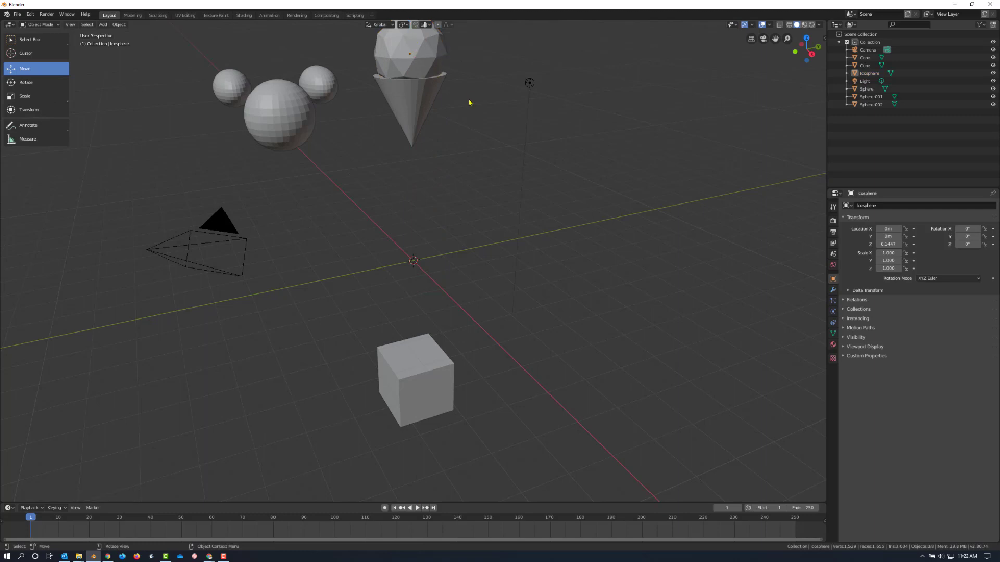
Shrink the ico sphere to a scale of about 0.8 along Y and Z, and deselect it.
left_click(423, 62)
left_click(23, 96)
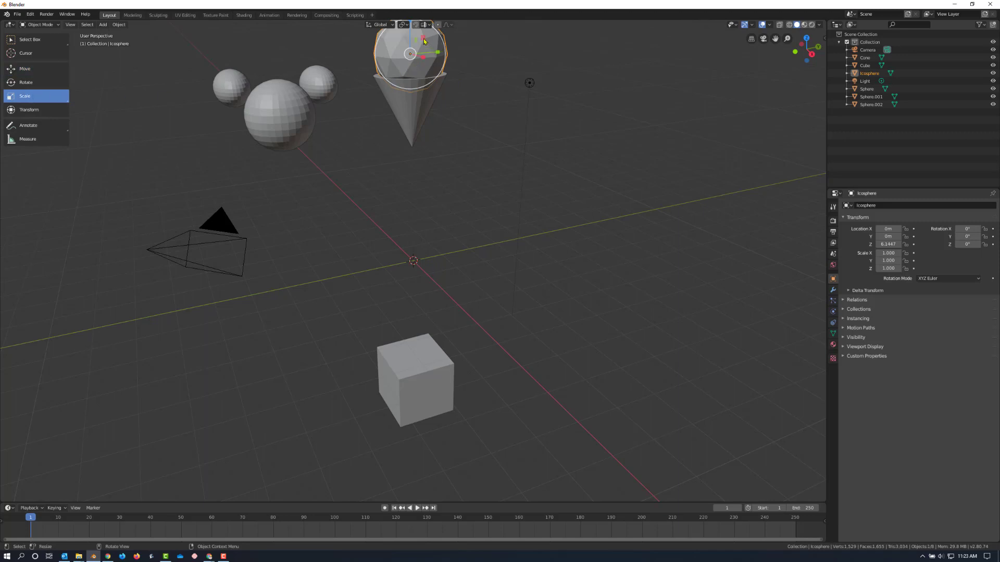
left_click_drag(427, 46, 408, 38)
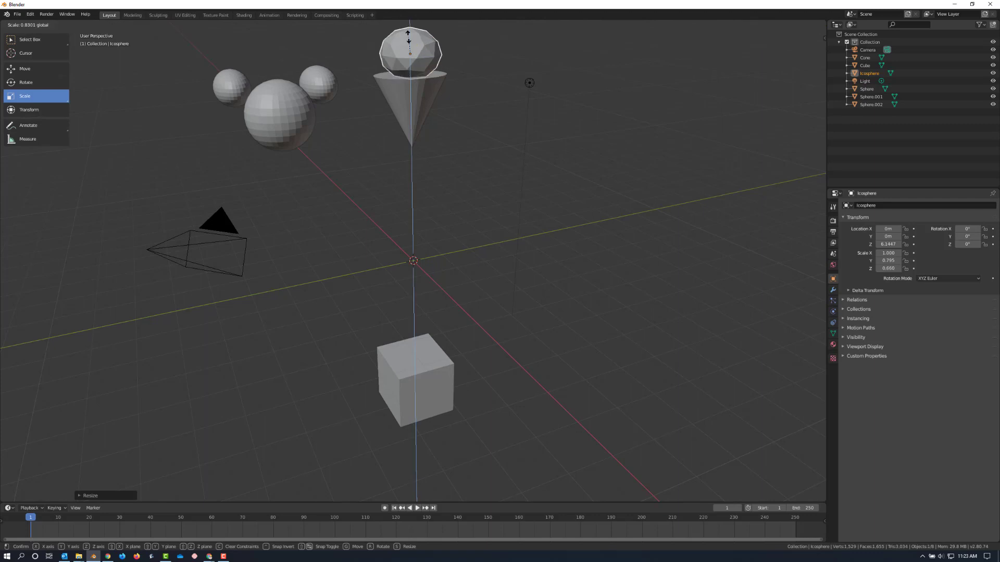
key("Escape")
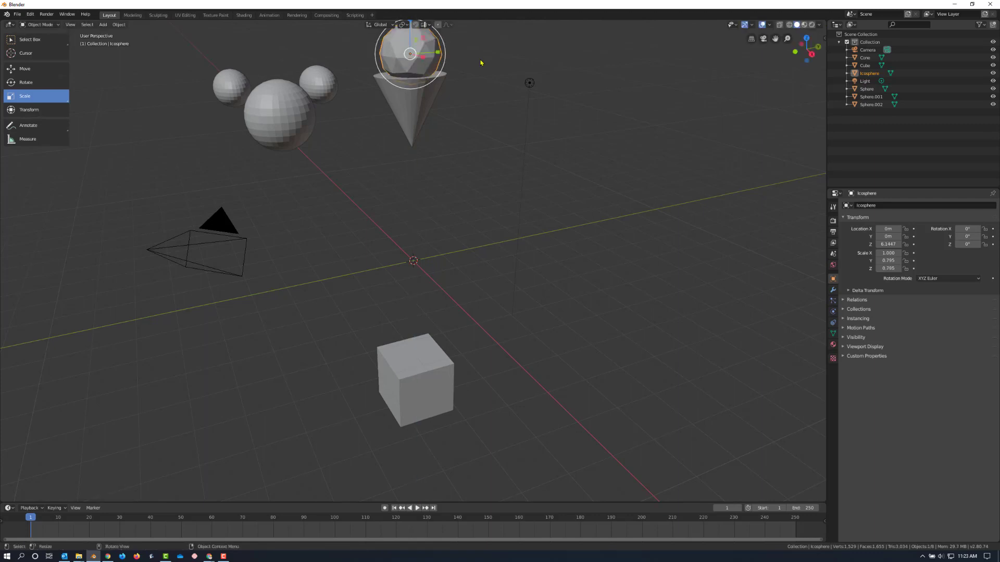
key("alt+a")
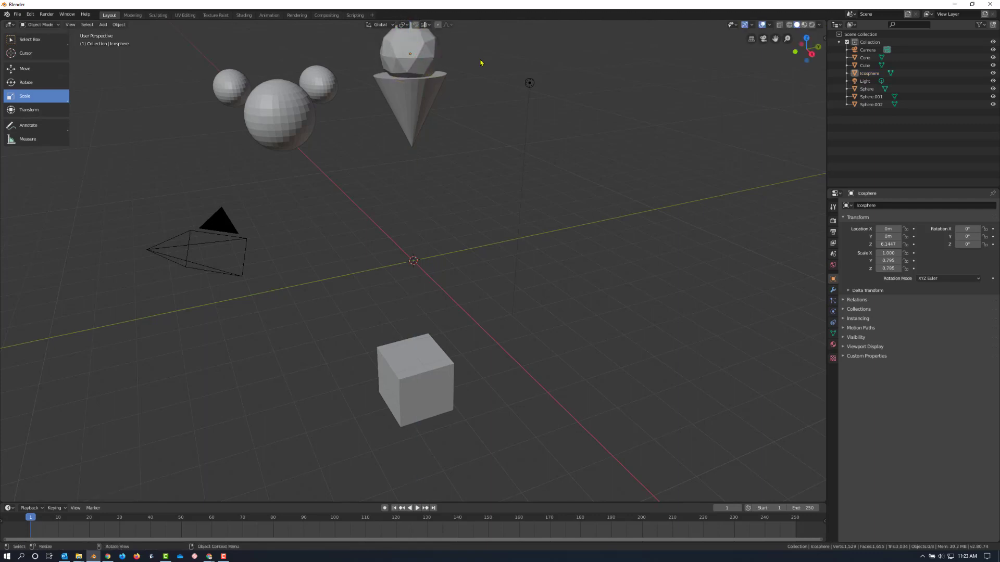
Enlarge the ico sphere slightly to a scale of about 0.85 along Y and Z, keeping X fixed.
left_click(416, 68)
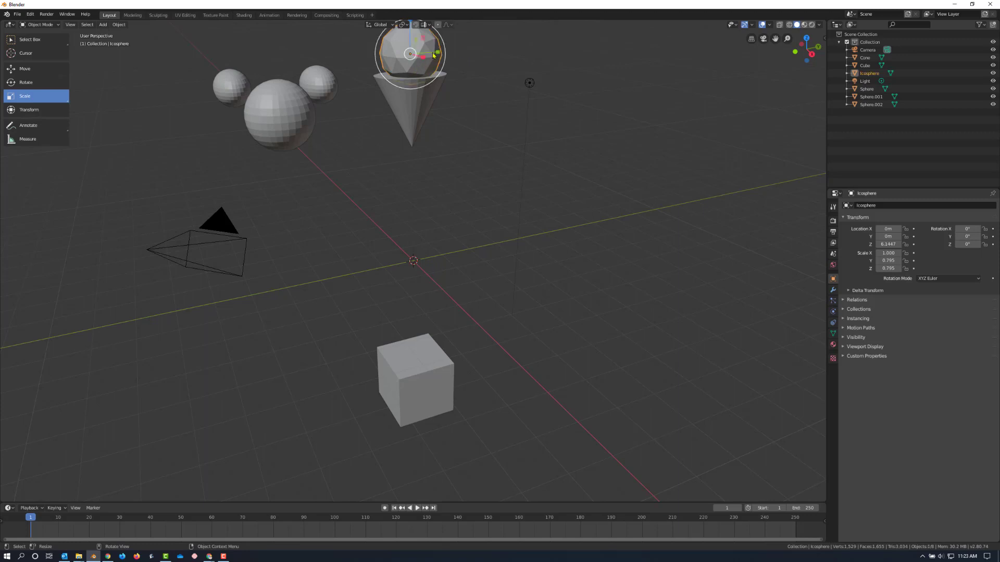
left_click_drag(425, 40, 425, 37)
key("shift+x")
left_click(463, 98)
Select the ico sphere and cone together, lower them along Z until the cone is at about 4.4 m, and deselect them.
left_click(410, 67)
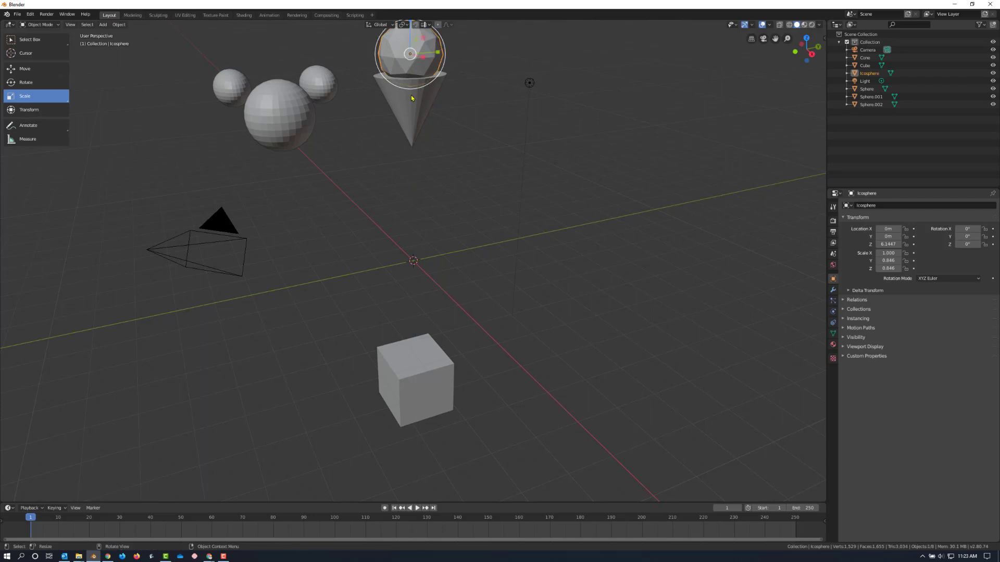
left_click(405, 107, "shift")
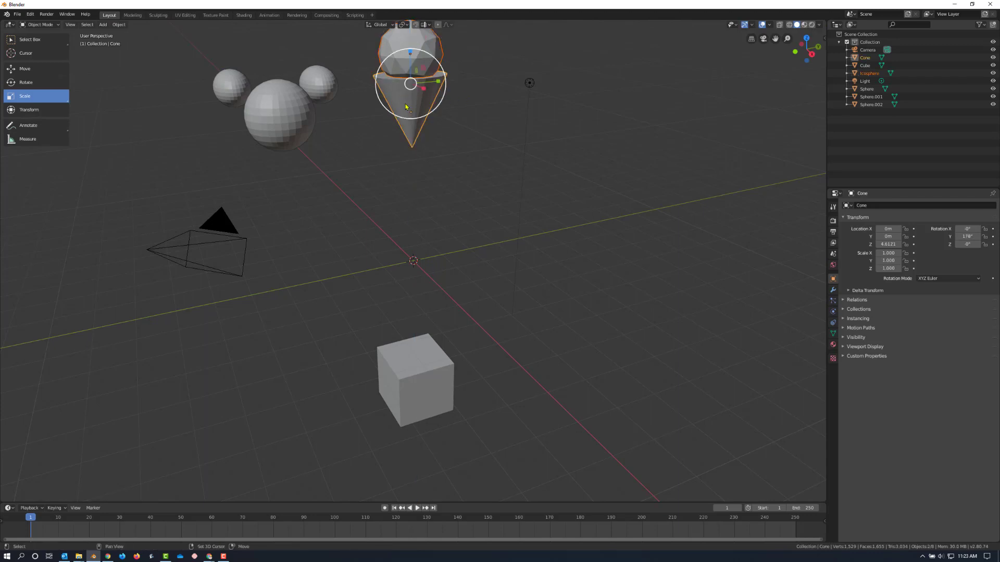
left_click(42, 68)
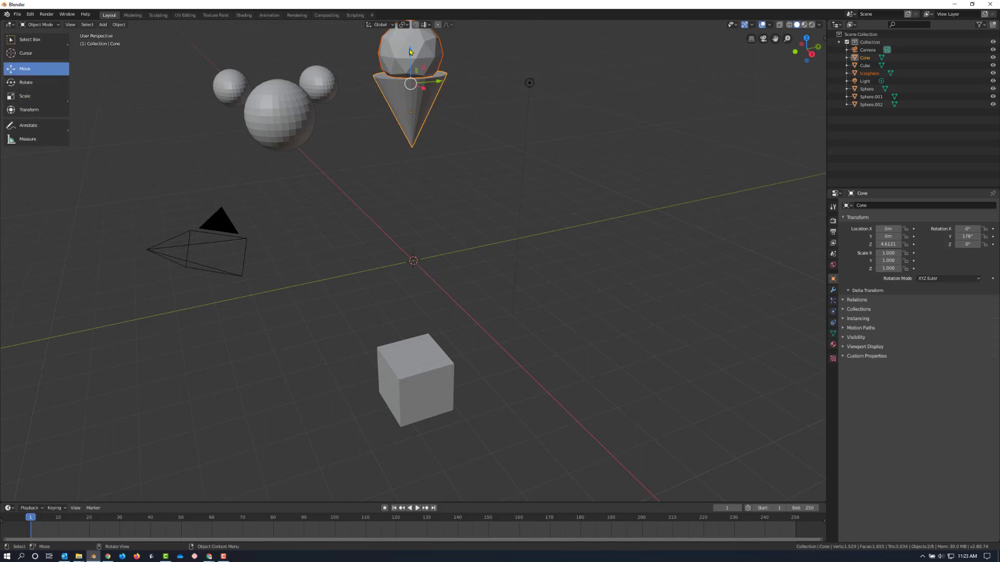
left_click_drag(409, 49, 408, 55)
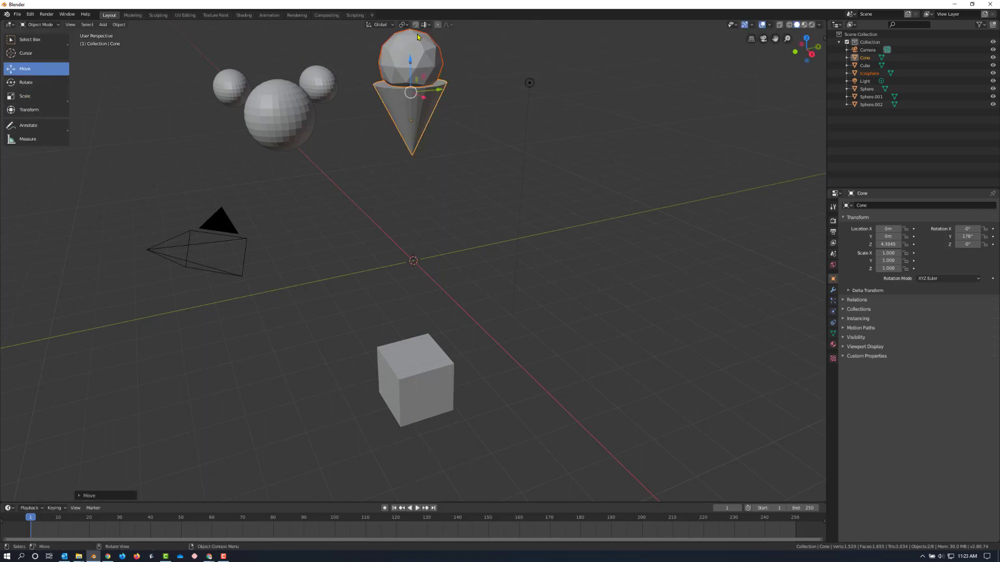
left_click(464, 153)
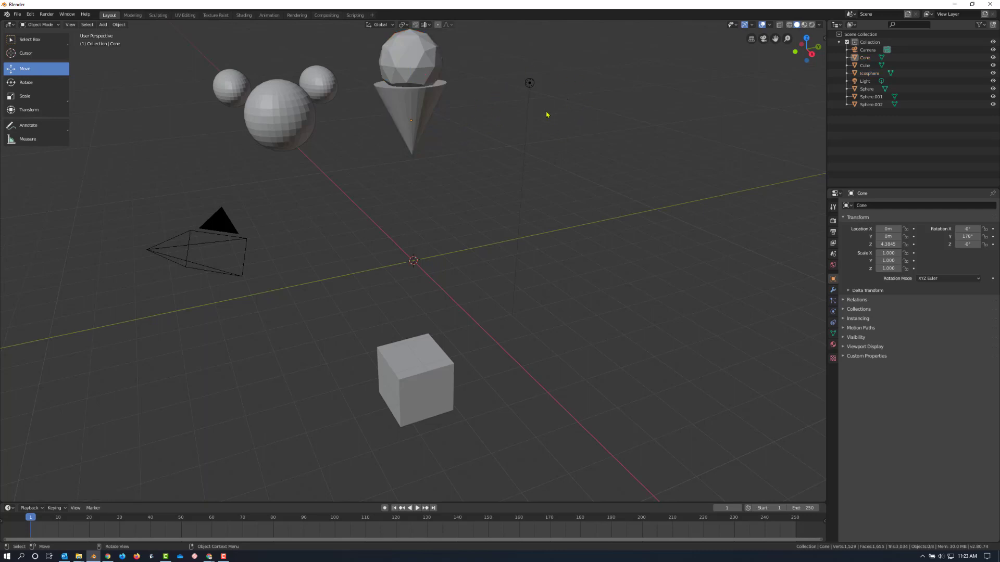
Add a torus, move it beside the cone to about Y 4.4 and Z 3.7 m, and deselect it.
left_click(102, 25)
mouse_move(119, 34)
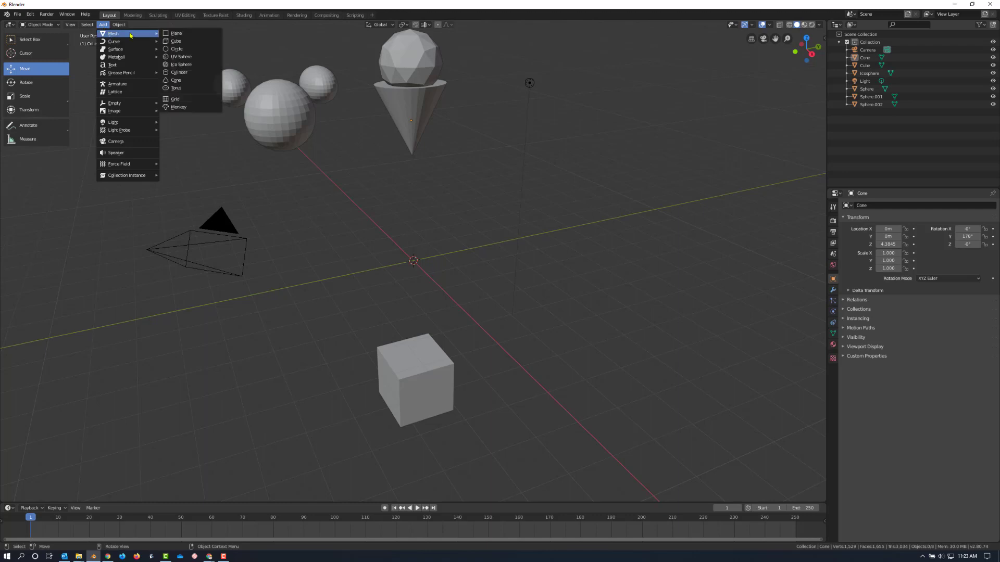
left_click(165, 87)
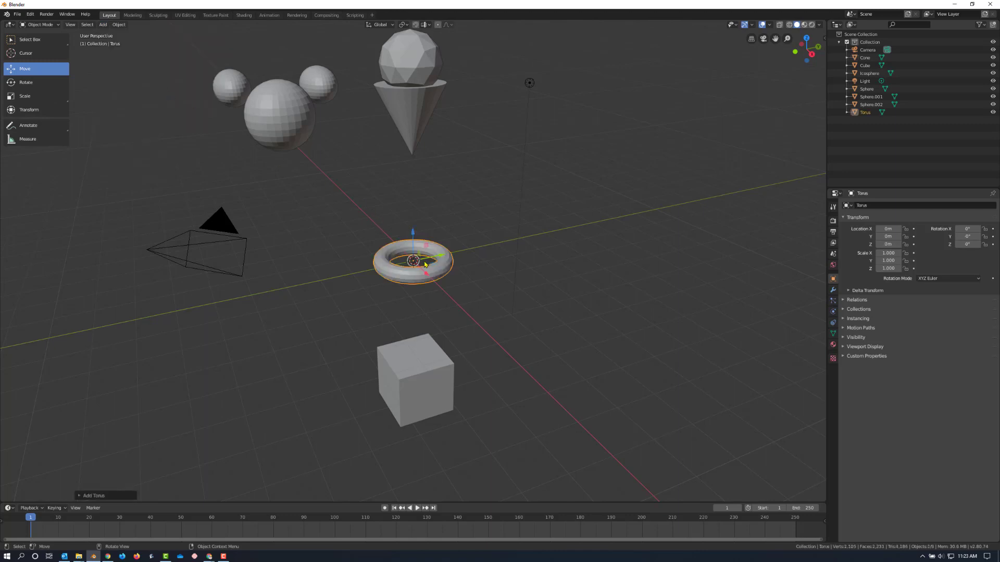
left_click_drag(441, 254, 541, 70)
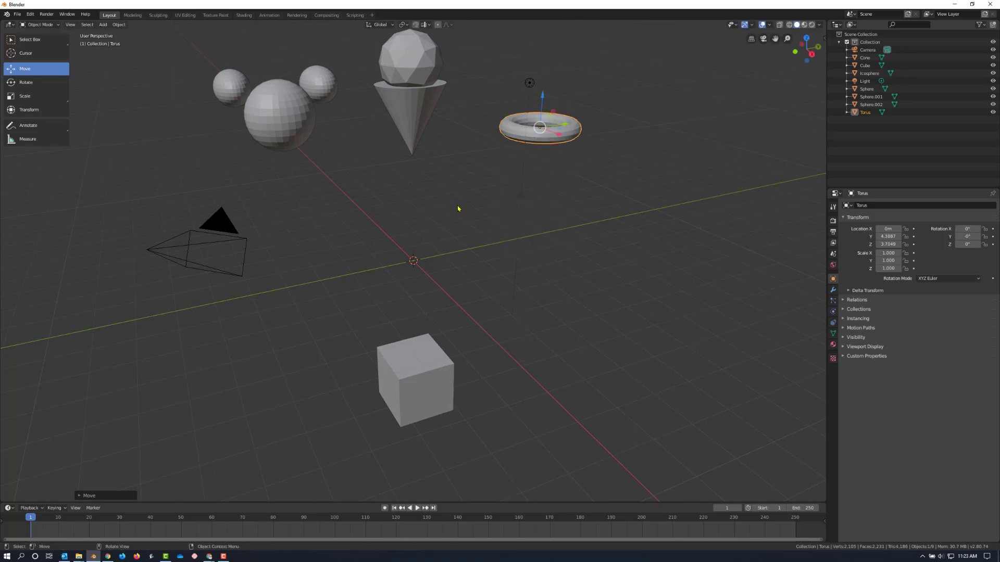
left_click(458, 208)
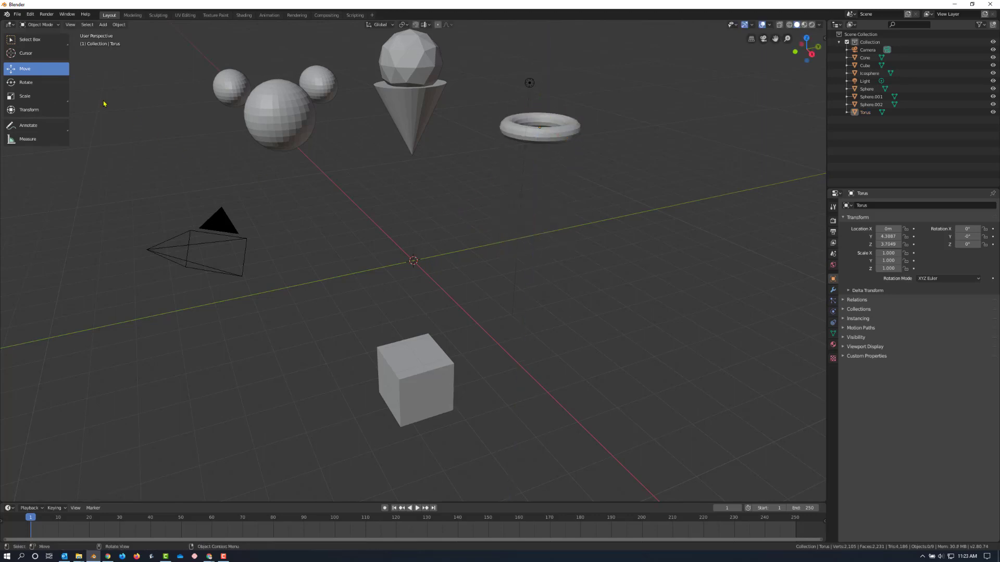
Add a monkey head, rotate it about 93° around the Z axis, and deselect it.
left_click(103, 25)
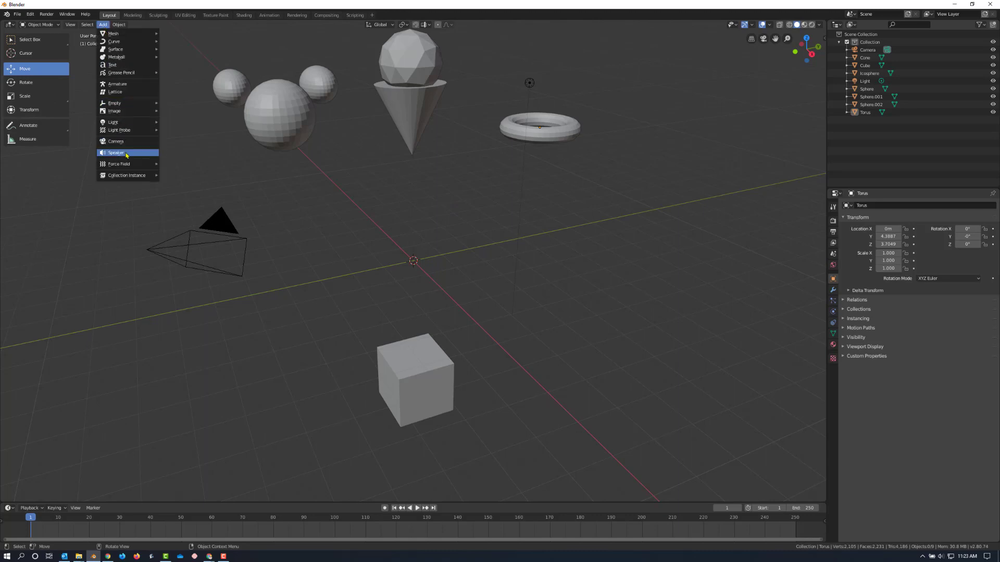
mouse_move(127, 34)
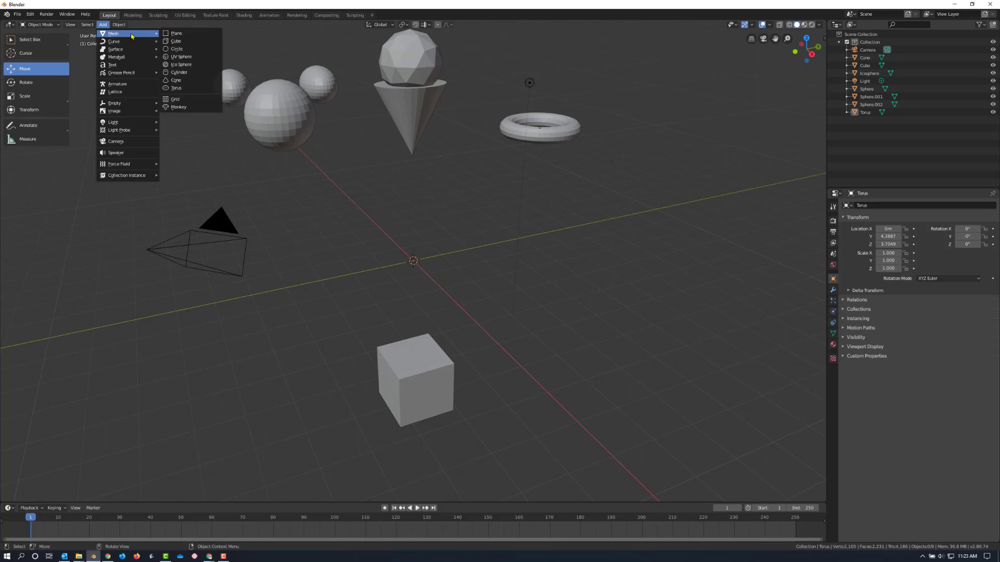
left_click(178, 107)
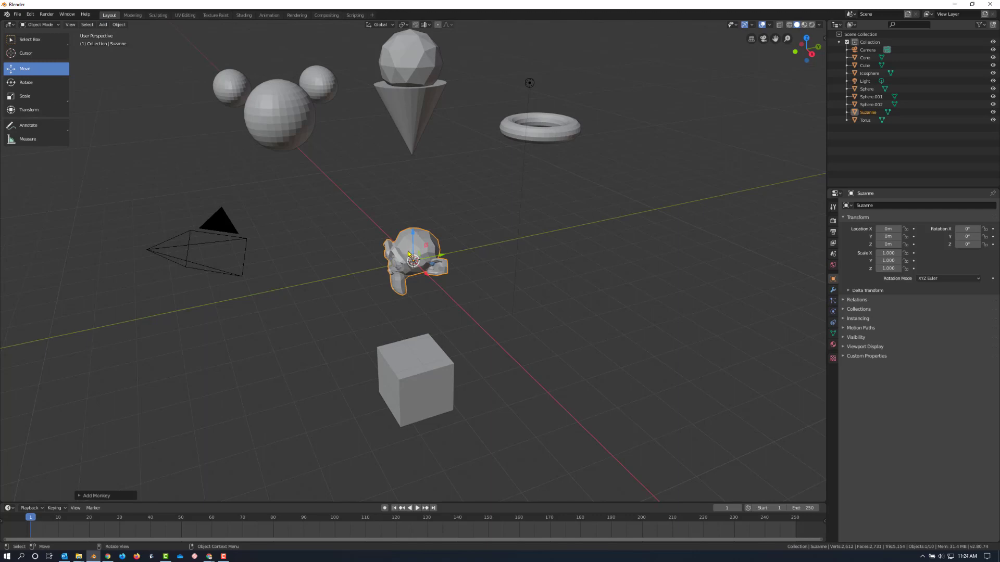
left_click(26, 81)
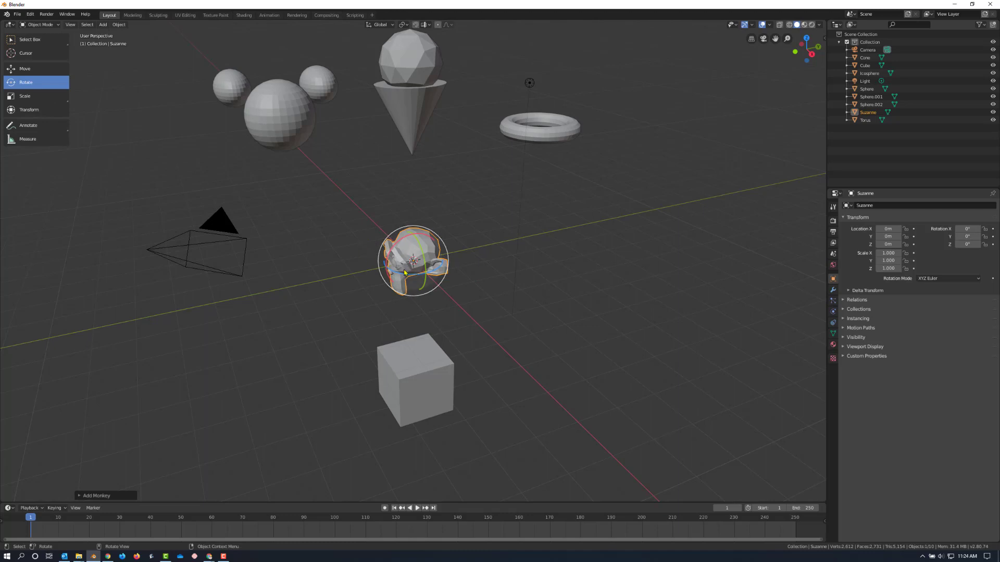
left_click_drag(404, 276, 430, 269)
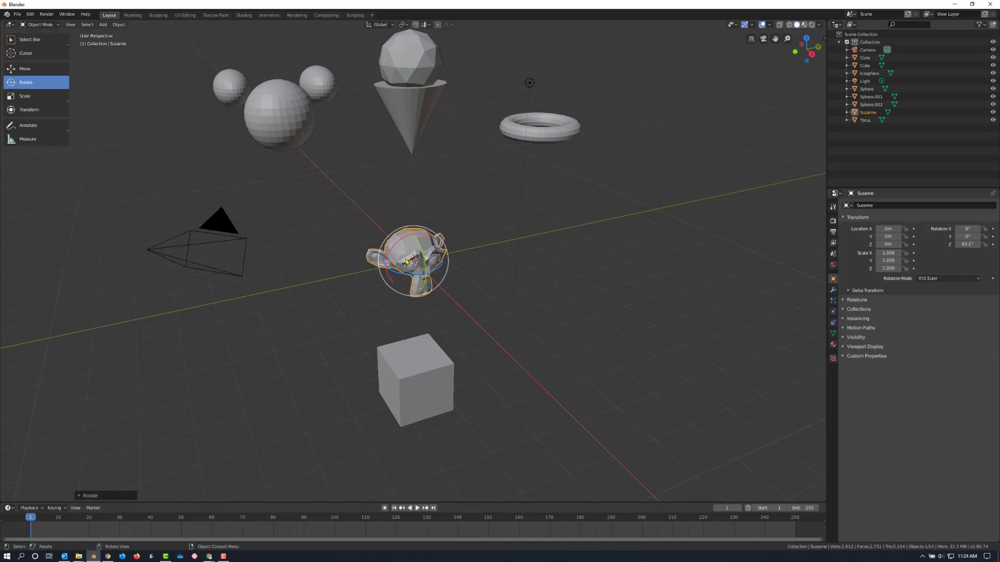
left_click(309, 339)
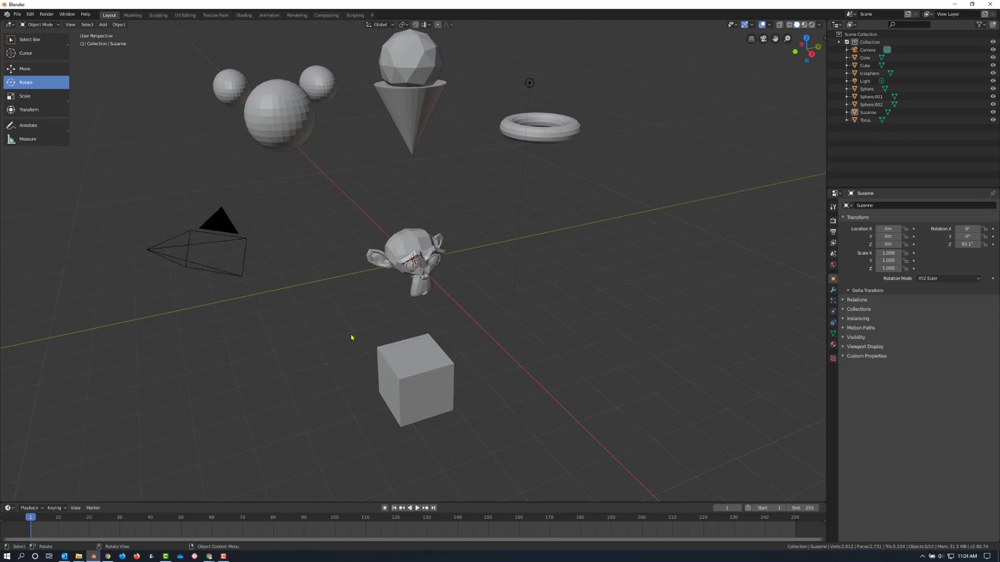